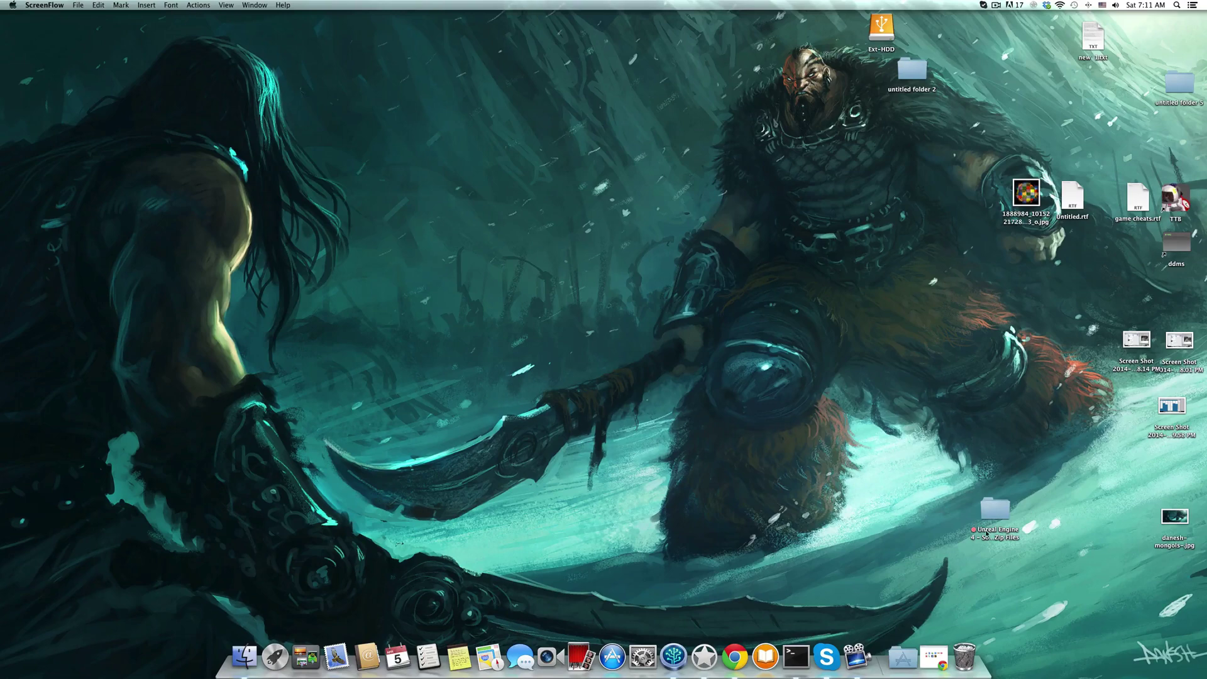
- Open the Unreal Engine 4 – Source Code Zip Files folder and expand Unreal Engine 4.zip into UnrealEngine-4.0
double_click(992, 510)
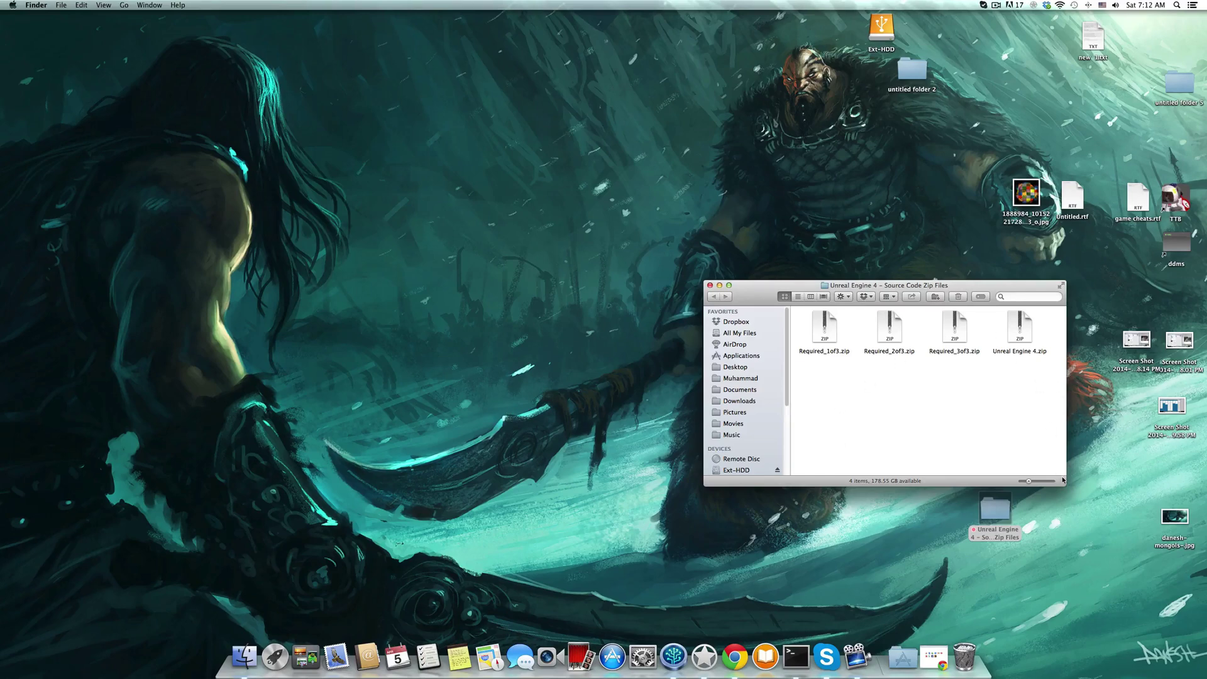
double_click(1020, 323)
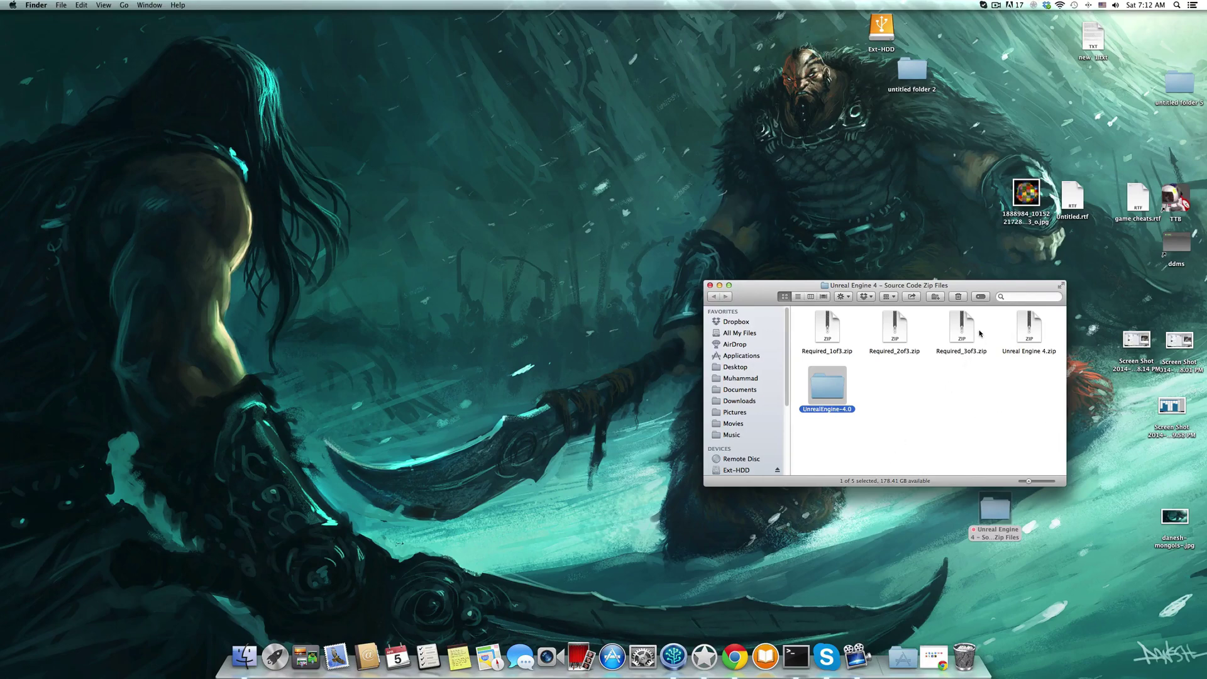
- Expand Required_3of3.zip into an Engine folder and shift the Finder window lower left
double_click(959, 328)
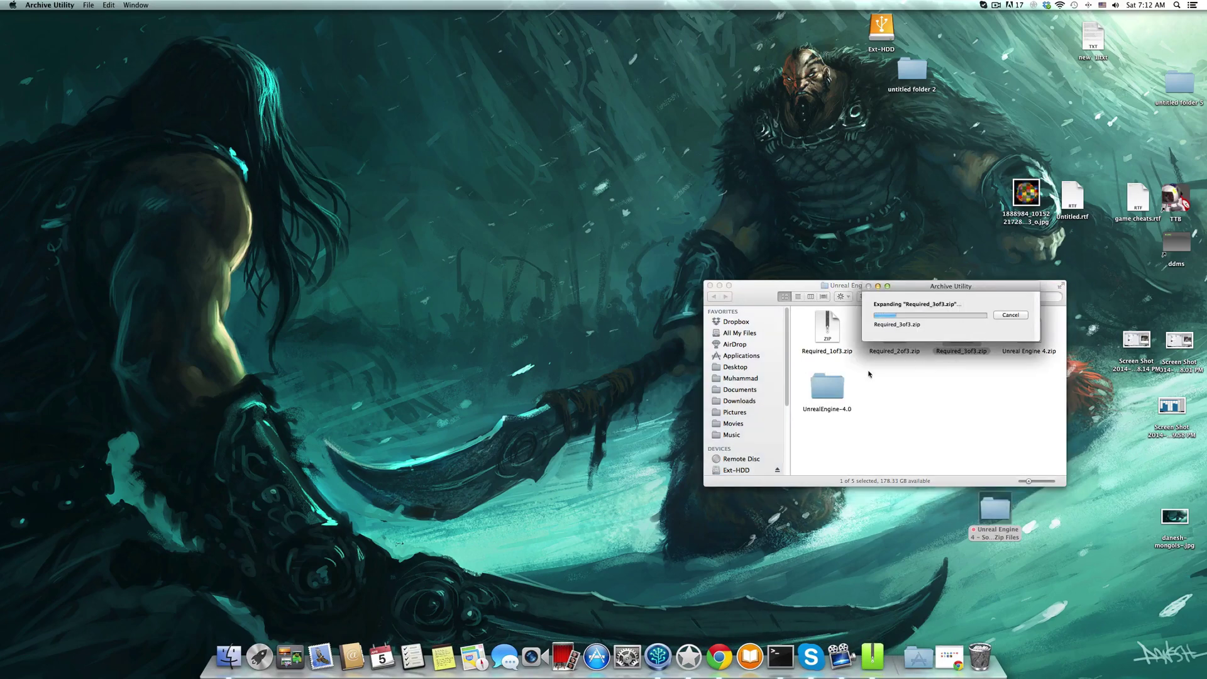
left_click_drag(780, 286, 544, 328)
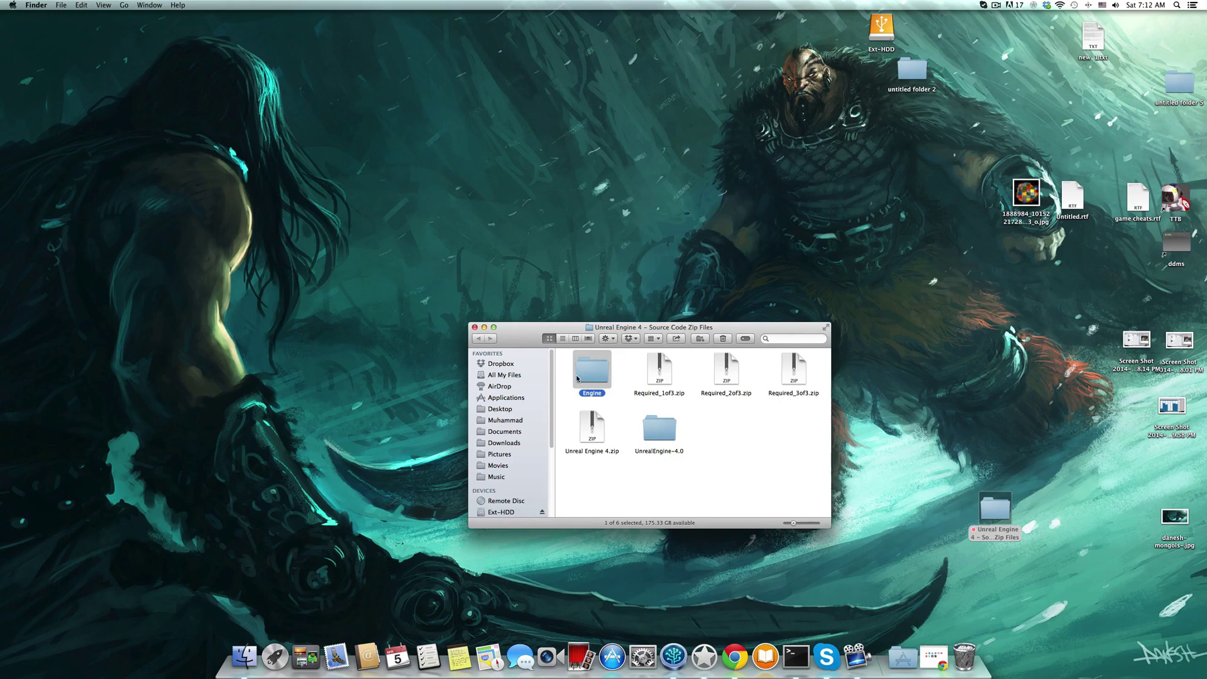
- Drag the Engine folder onto UnrealEngine-4.0 and merge them with Keep Newer
double_click(658, 430)
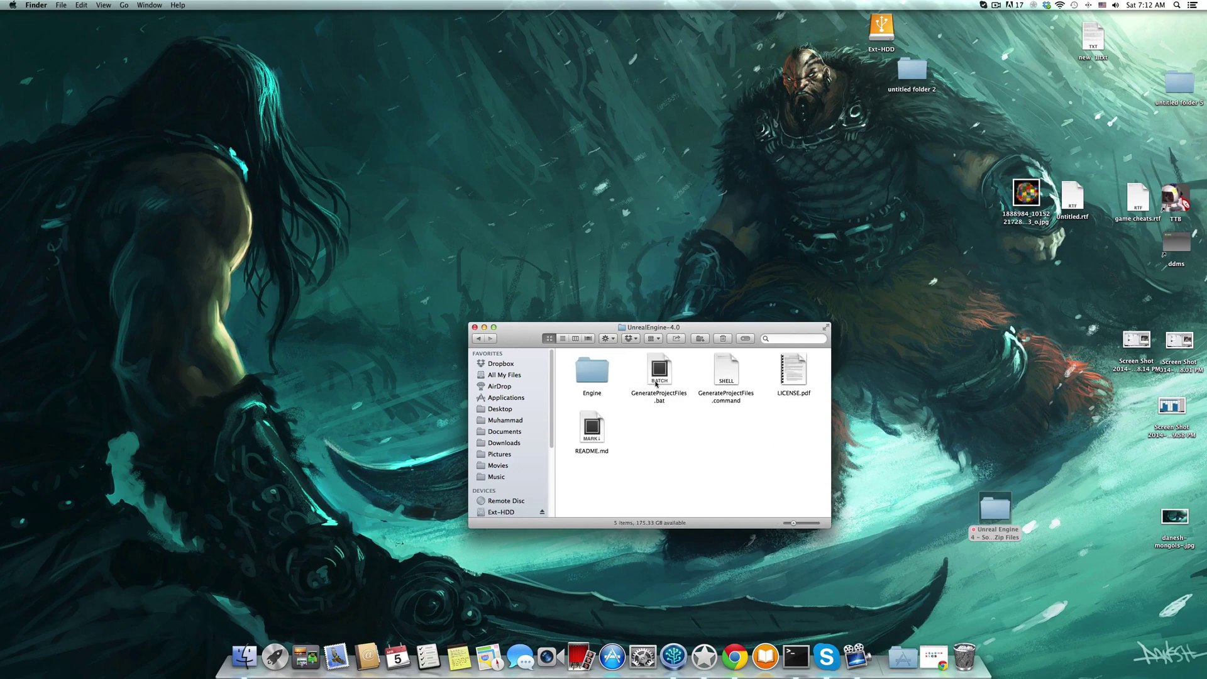
key("super+bracketleft")
left_click_drag(591, 372, 662, 439)
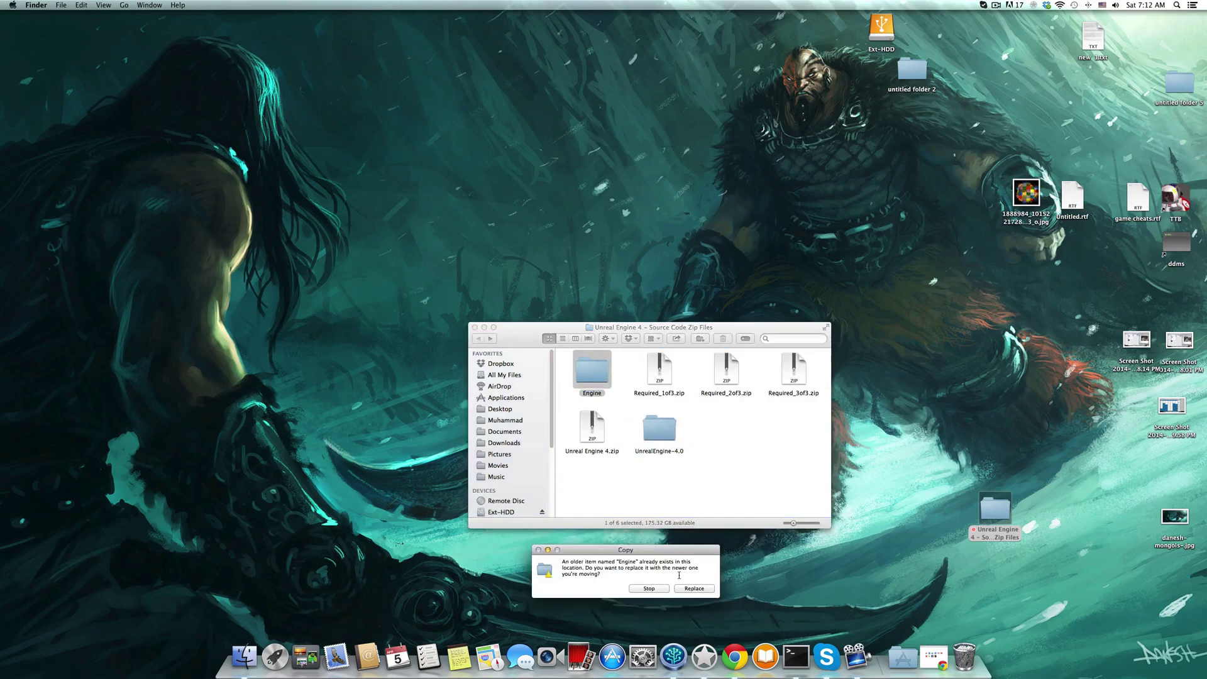
left_click(648, 588)
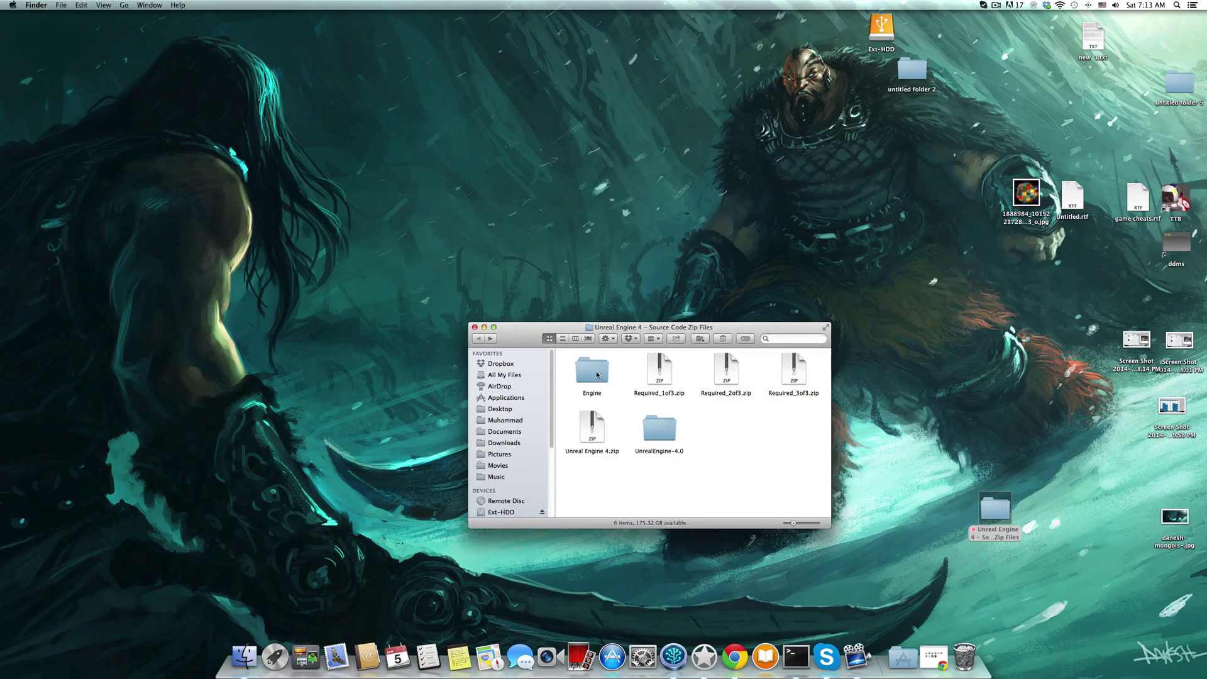
left_click_drag(595, 374, 668, 440)
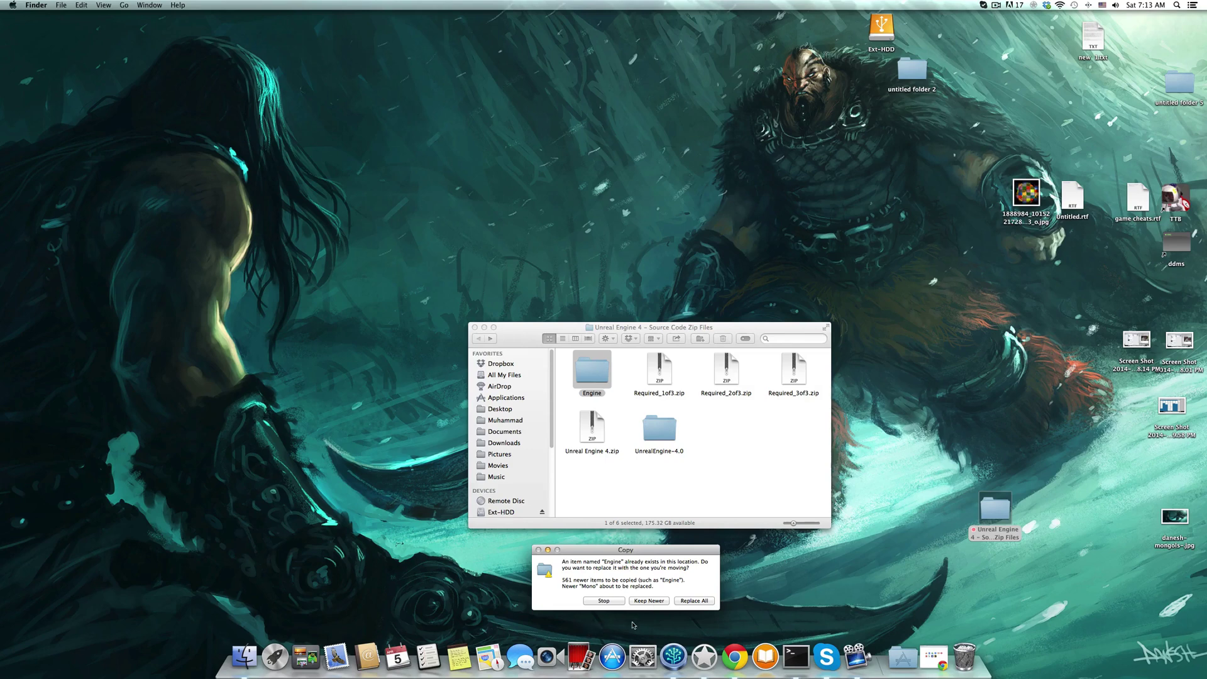
left_click(648, 600)
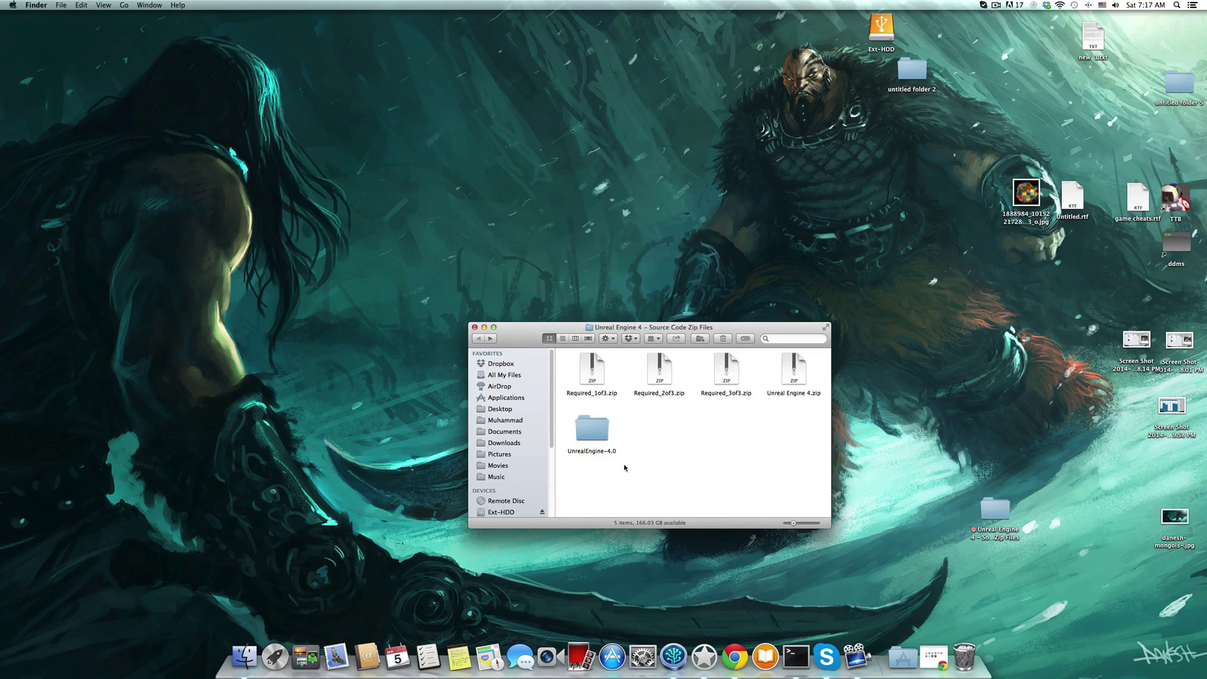
- Check the UnrealEngine-4.0 folder's details in its Get Info window
left_click(590, 430)
key("super+i")
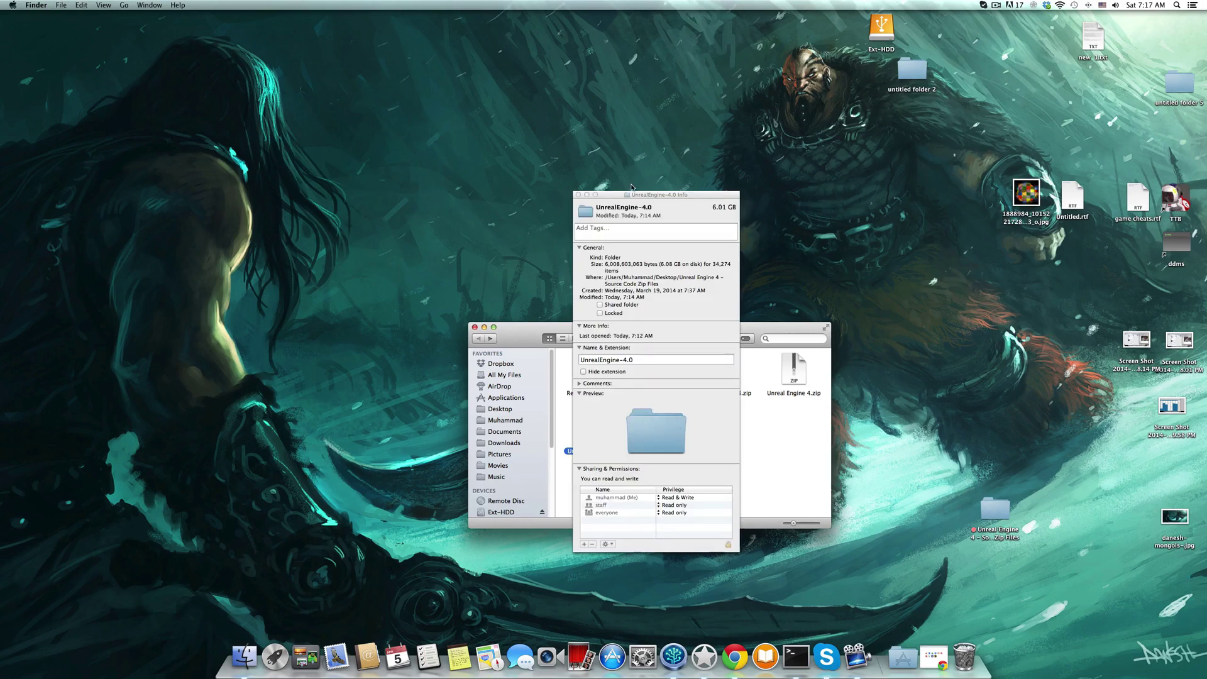
left_click(579, 194)
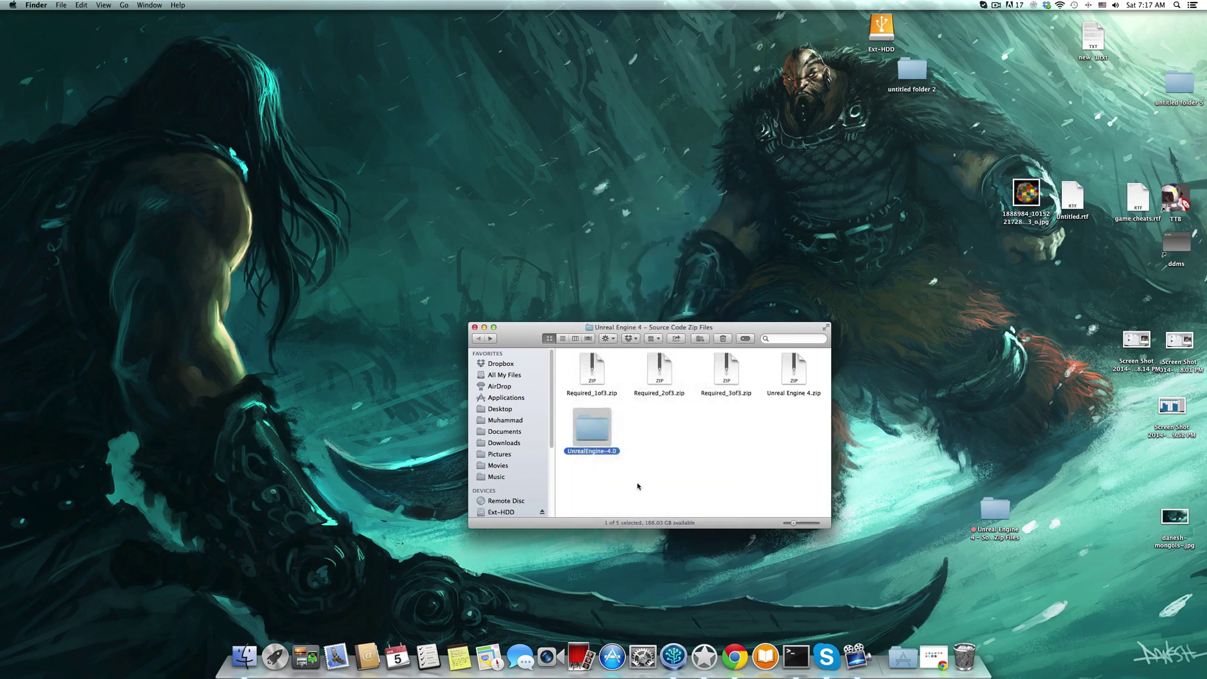
- Browse UnrealEngine-4.0 > Engine > Binaries > Mac, then return to UnrealEngine-4.0's top level
double_click(598, 431)
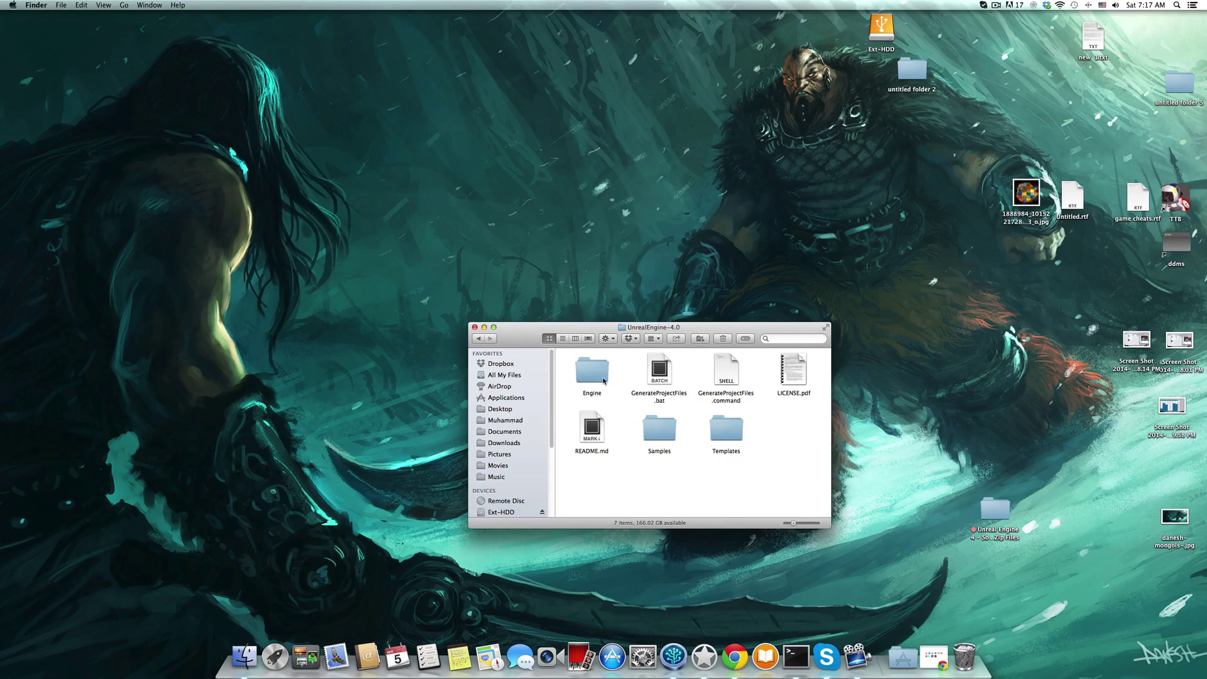
double_click(601, 377)
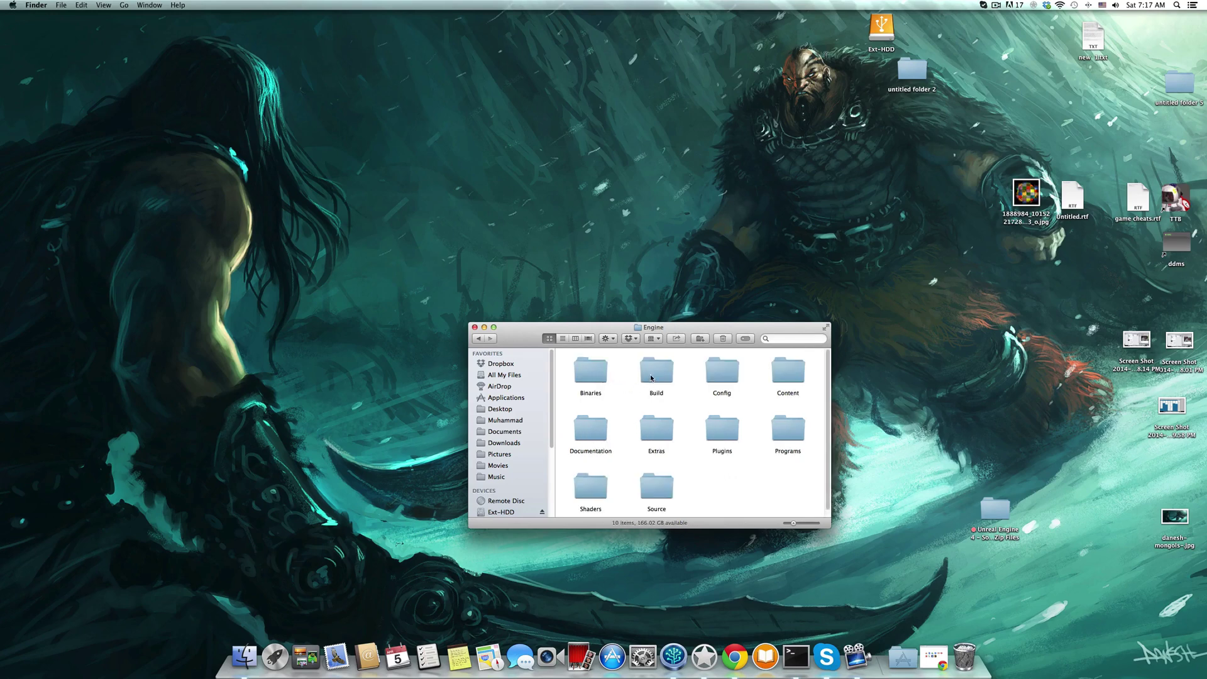
double_click(591, 370)
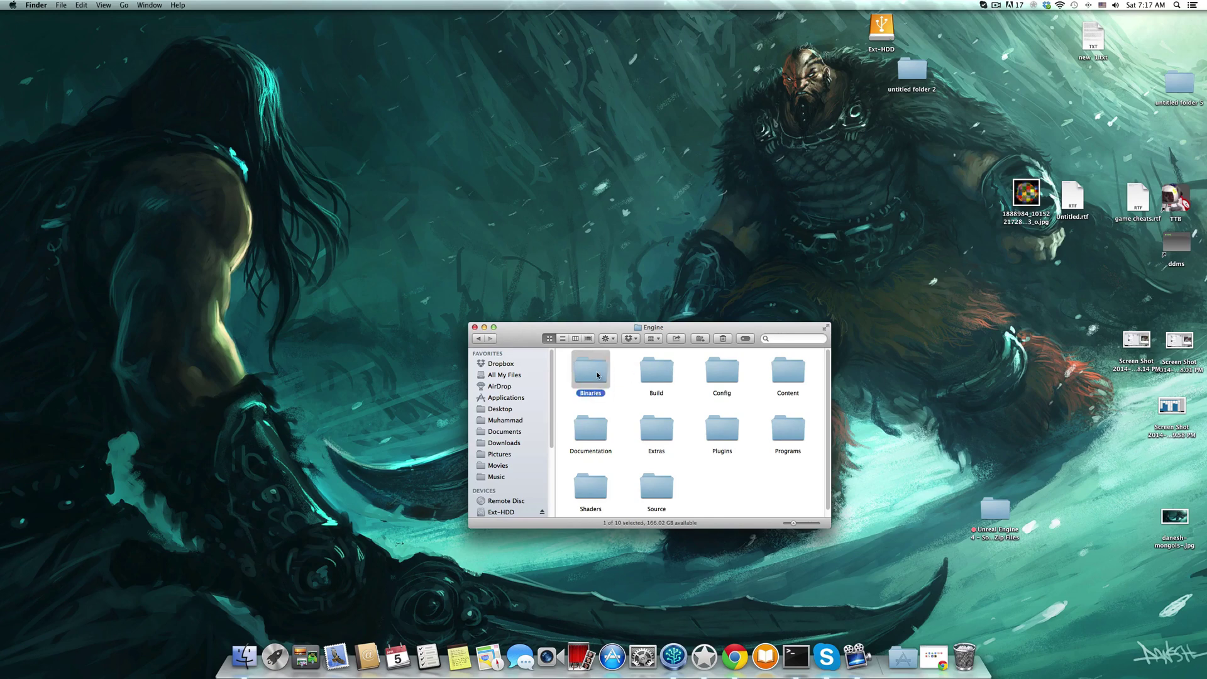
double_click(722, 372)
scroll(723, 409, "down", 10)
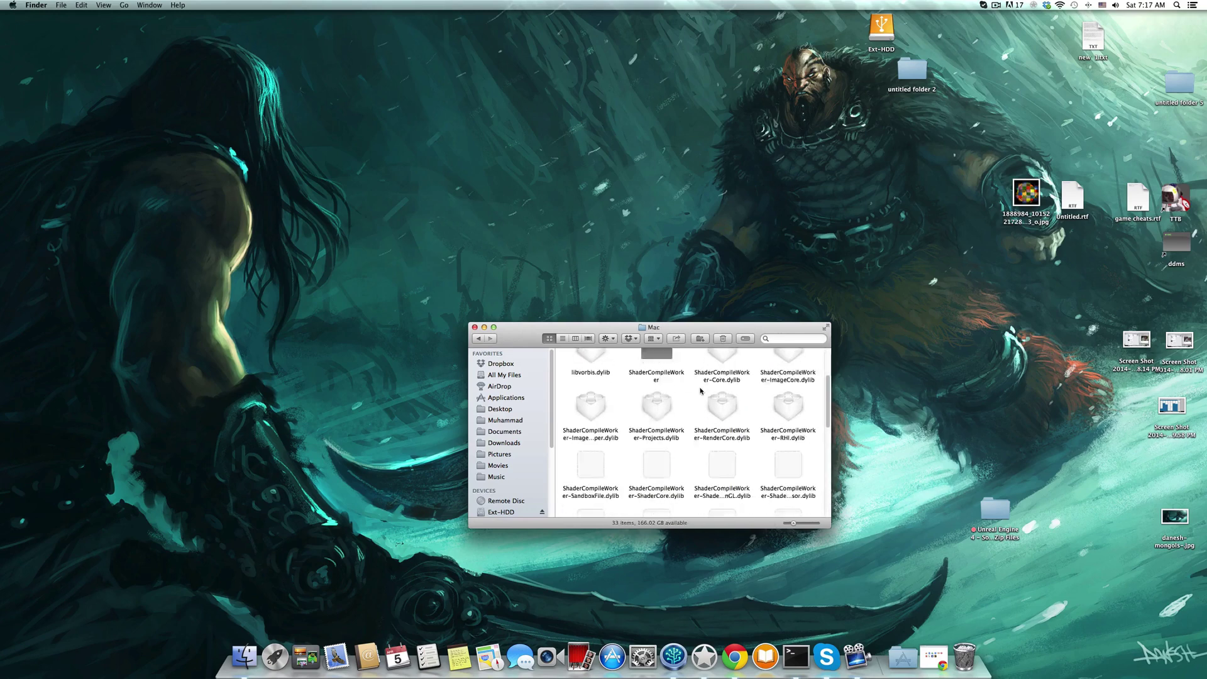
scroll(701, 431, "up", 6)
scroll(701, 430, "up", 5)
scroll(701, 431, "down", 7)
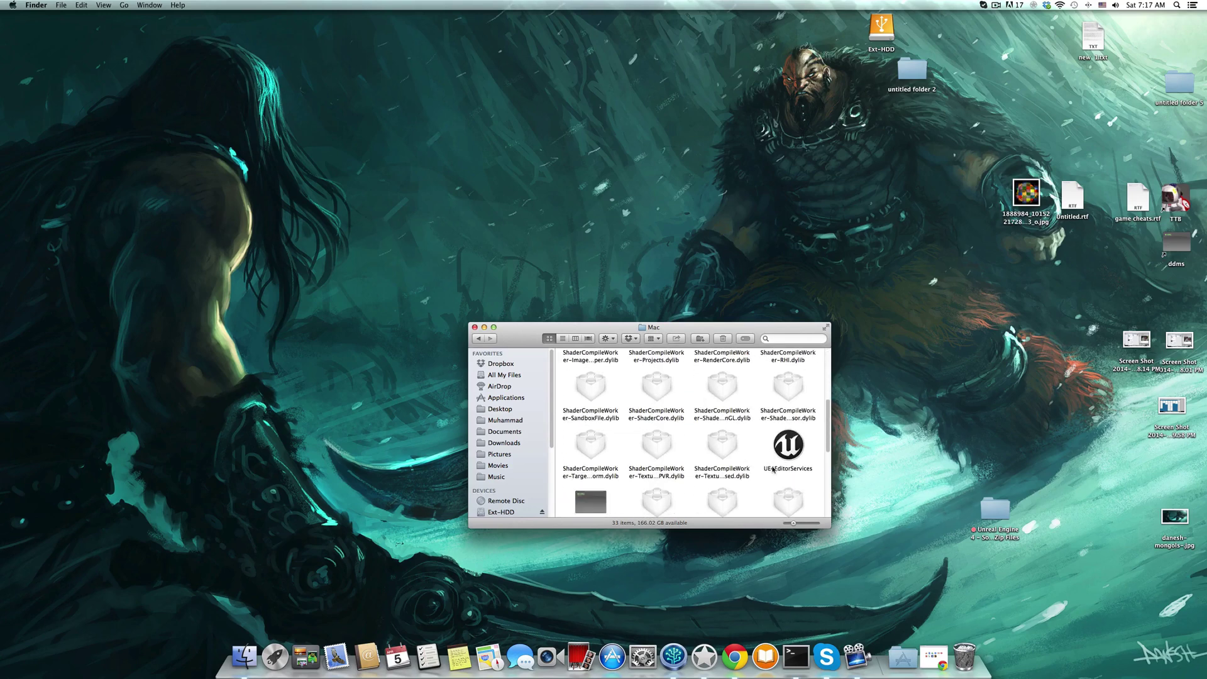
scroll(752, 441, "up", 4)
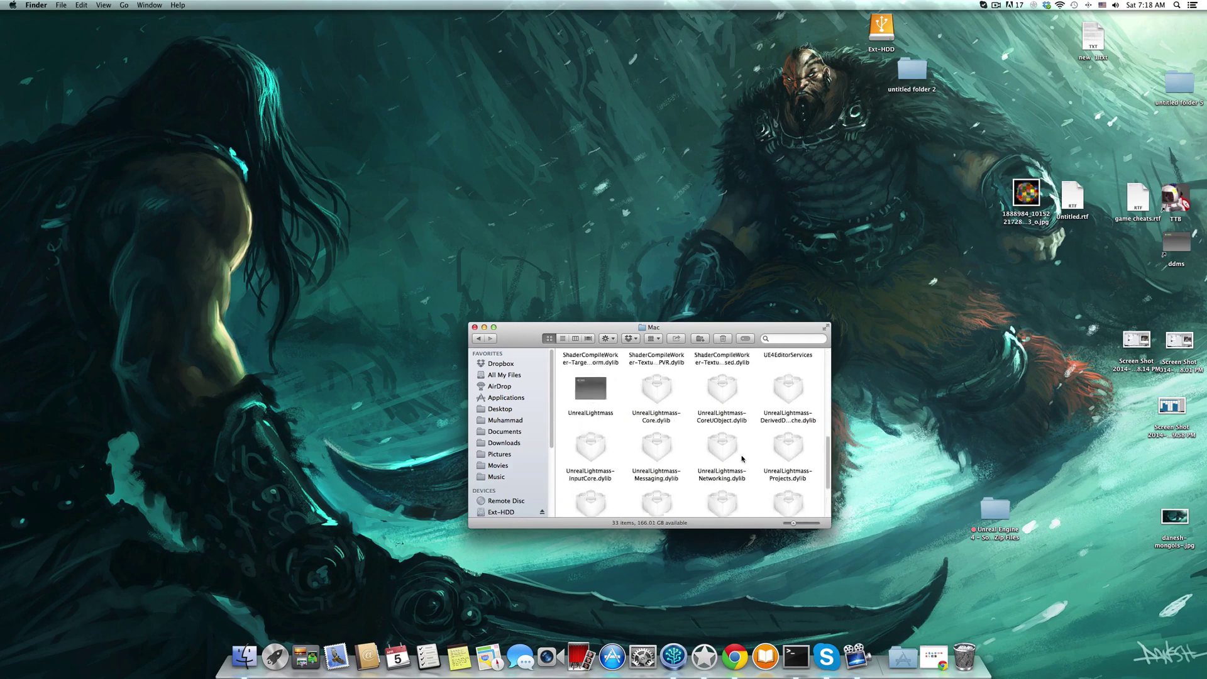
left_click(480, 337)
left_click(479, 337)
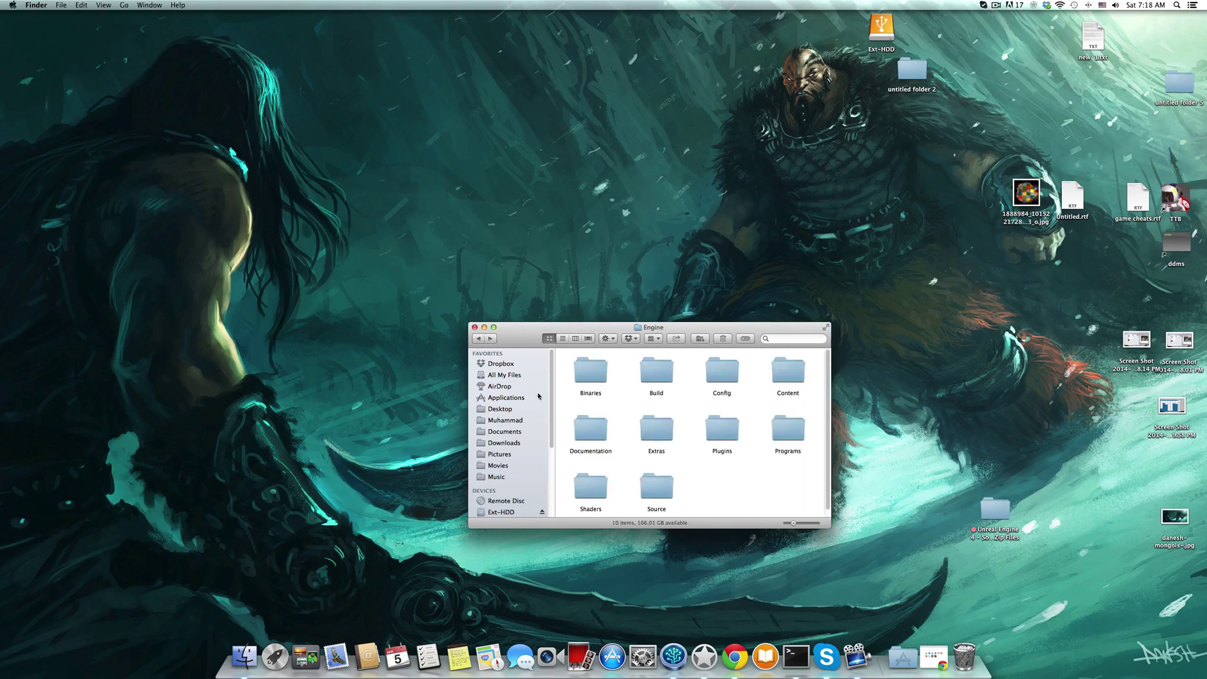
left_click(479, 338)
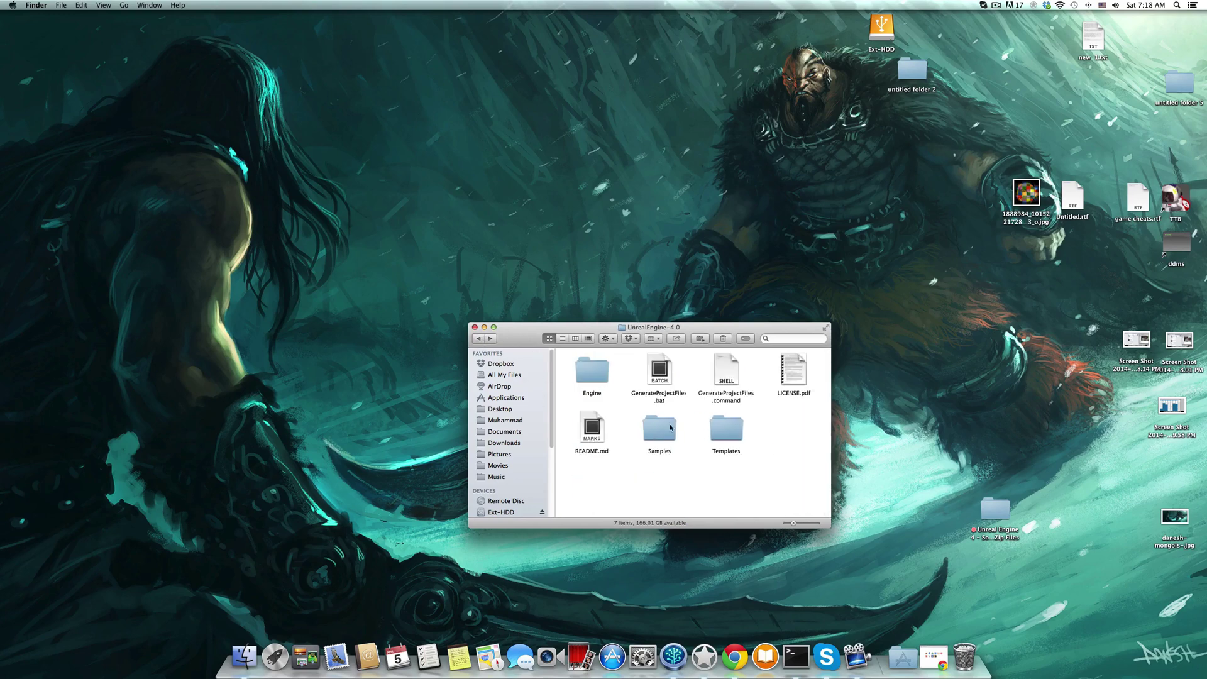
left_click(732, 374)
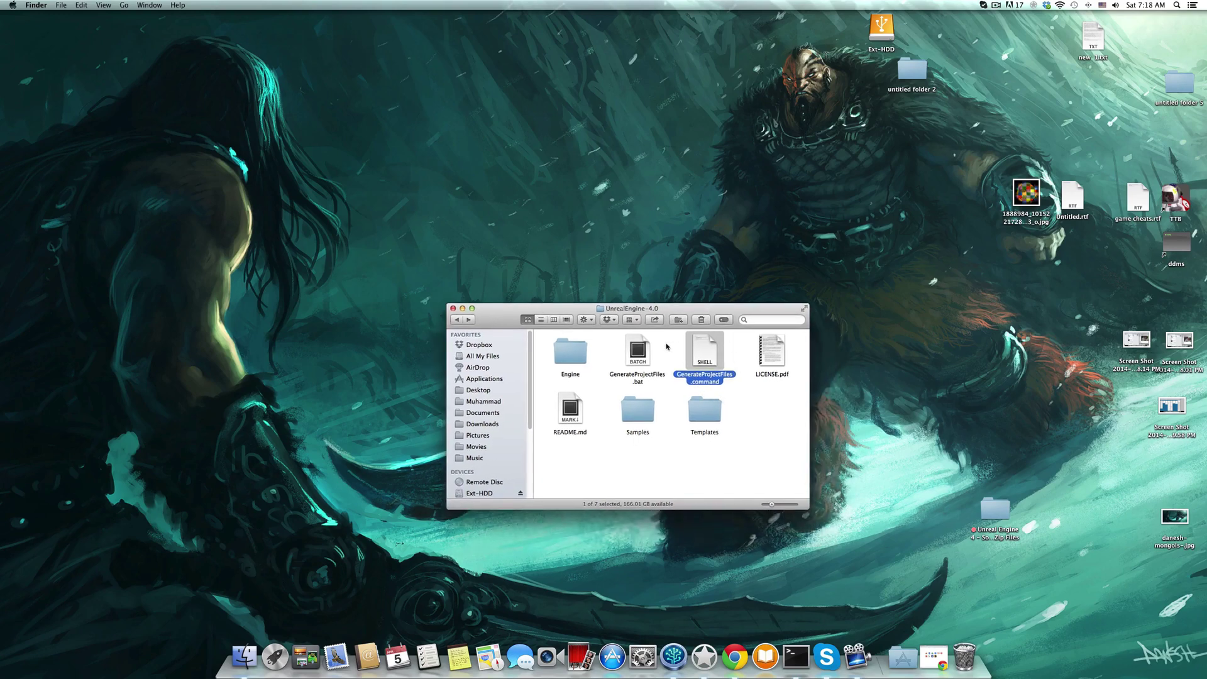
right_click(704, 360)
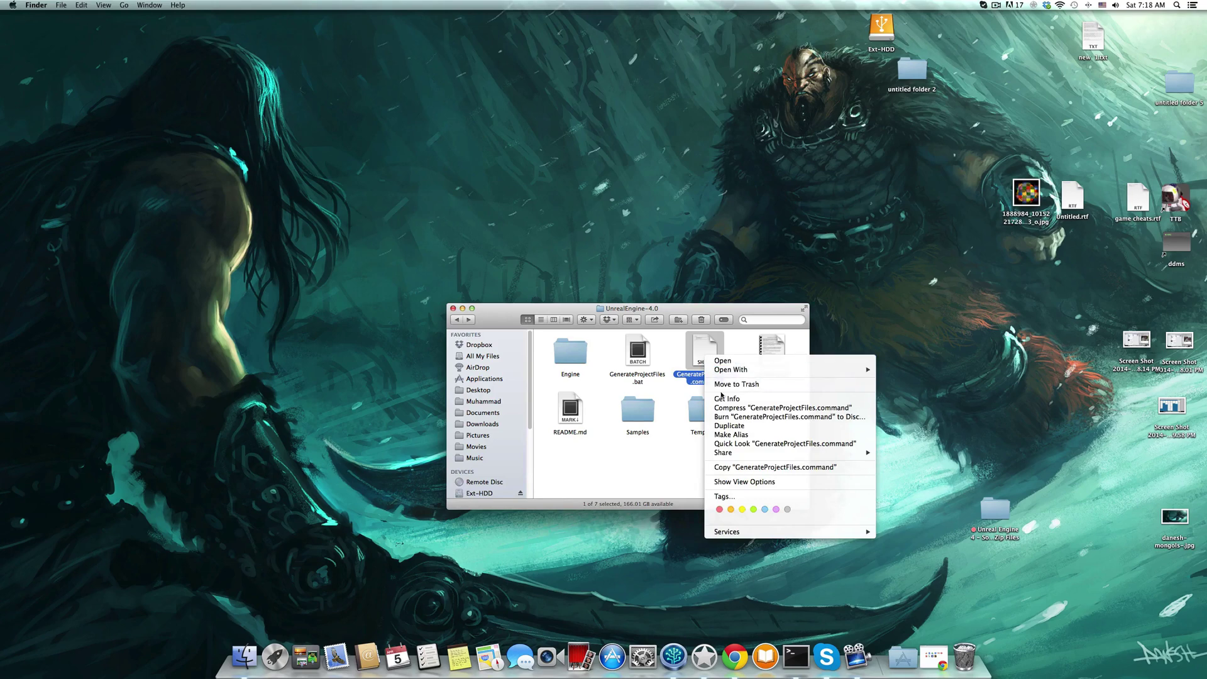
left_click(723, 397)
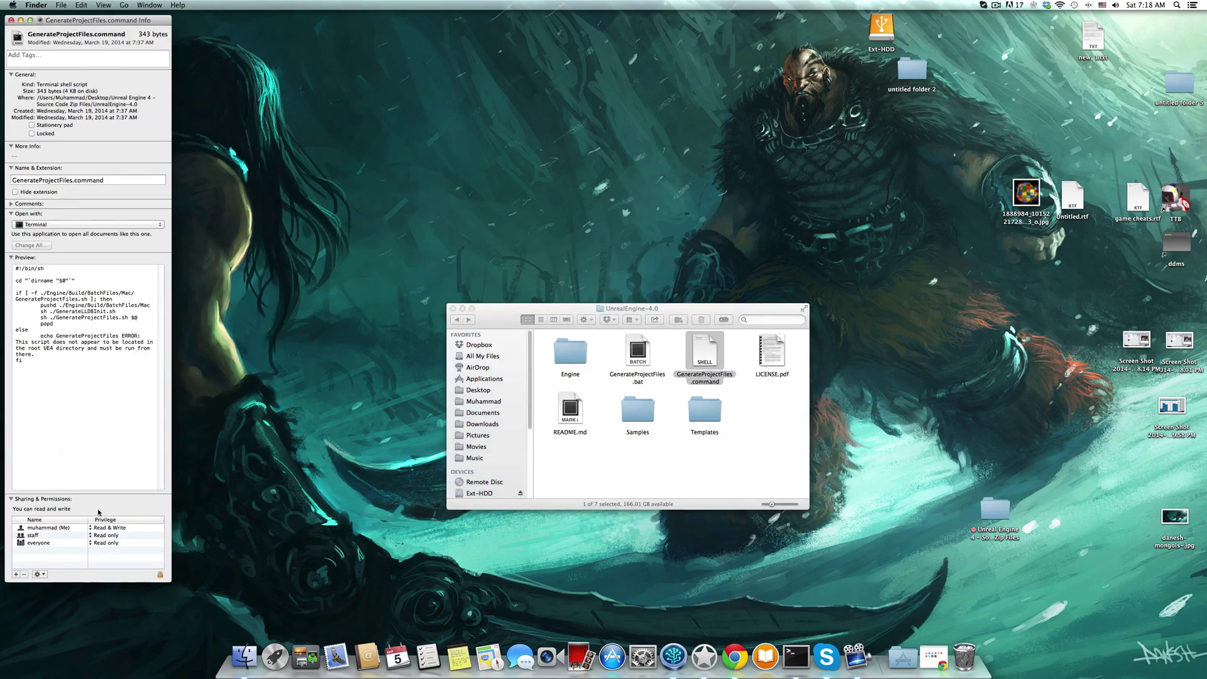
left_click(11, 20)
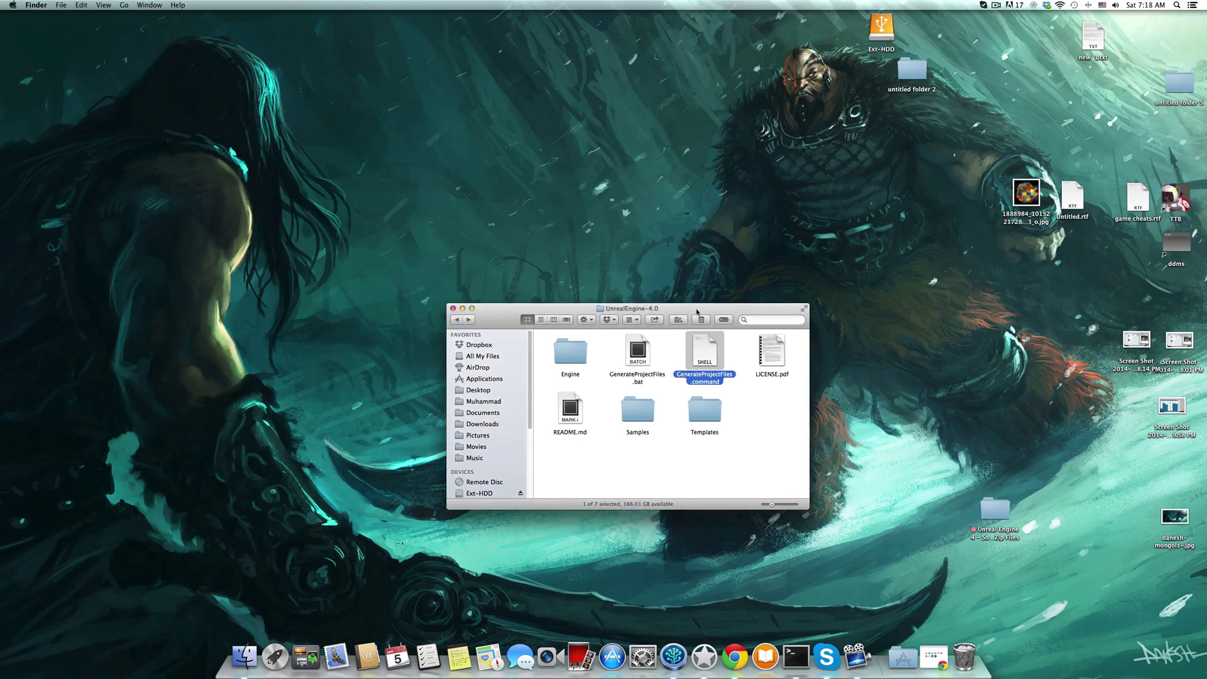
left_click_drag(697, 311, 785, 285)
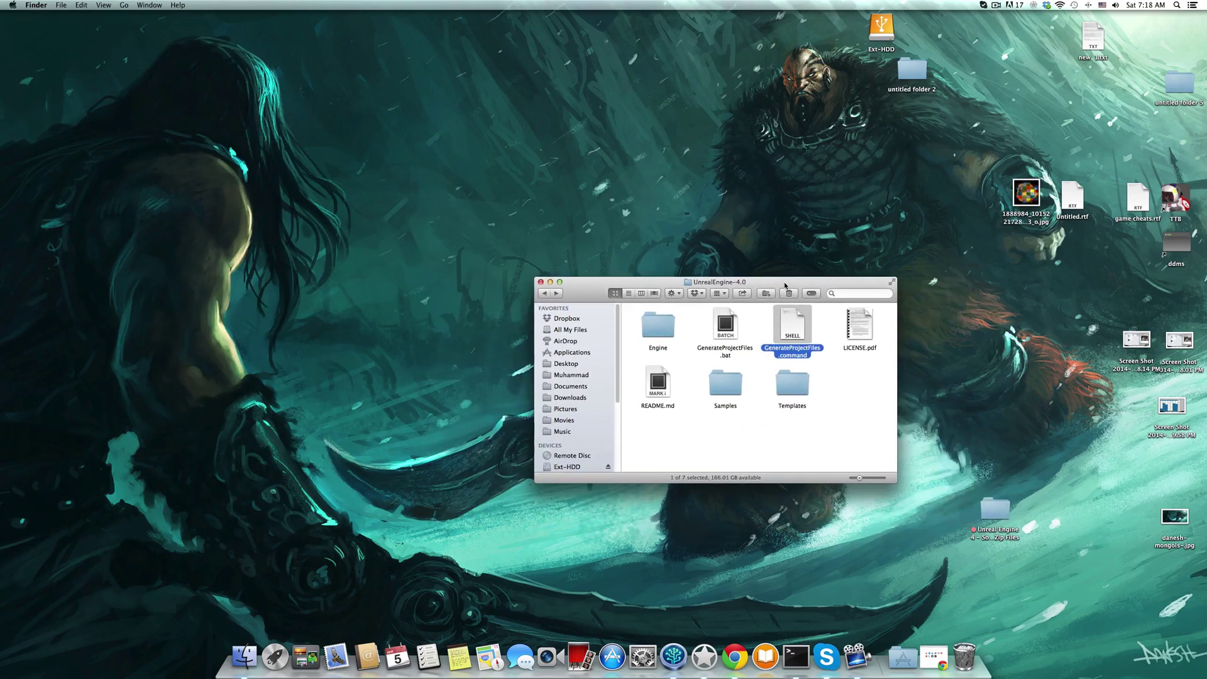
- Run chmod 755 on GenerateProjectFiles.command in Terminal, then close Terminal
left_click(795, 656)
left_click_drag(974, 144, 375, 186)
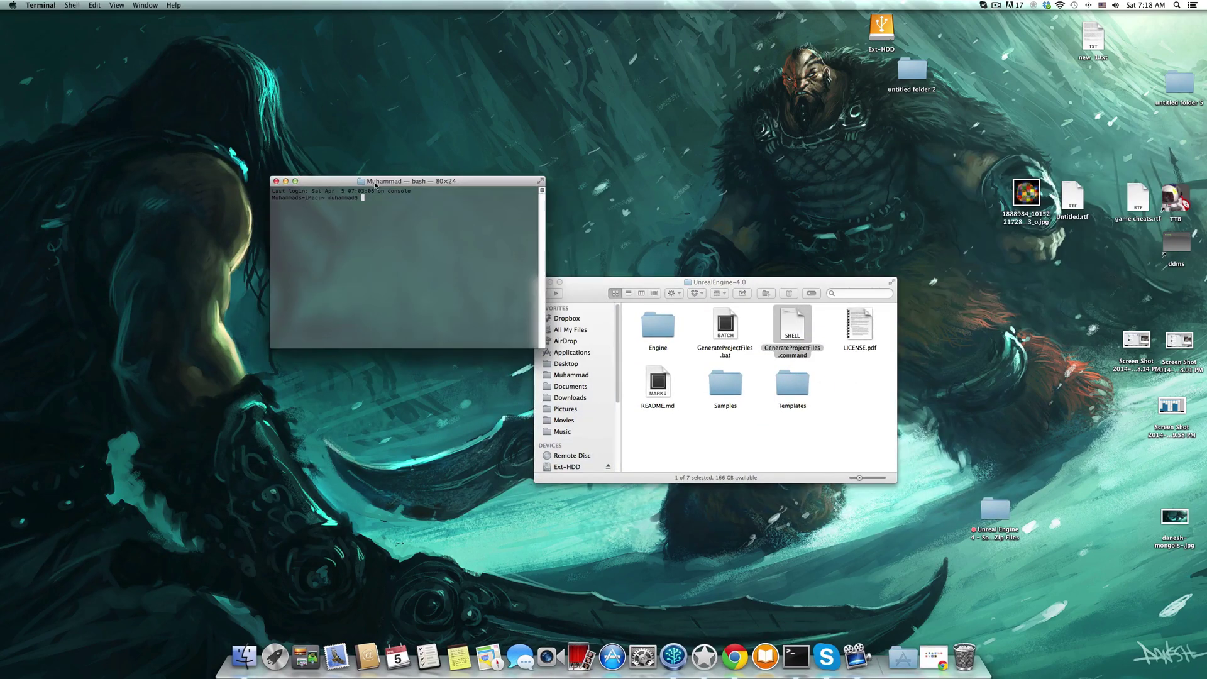
type("chmod 755")
left_click_drag(792, 326, 477, 239)
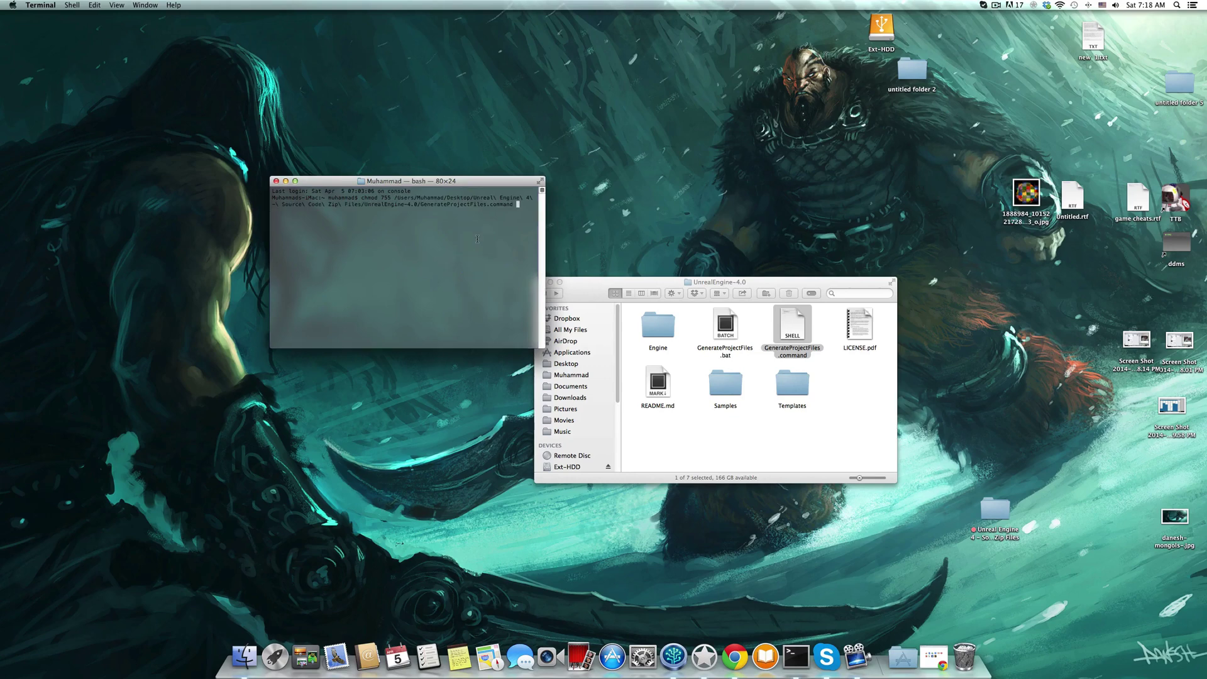
key("Return")
left_click(276, 181)
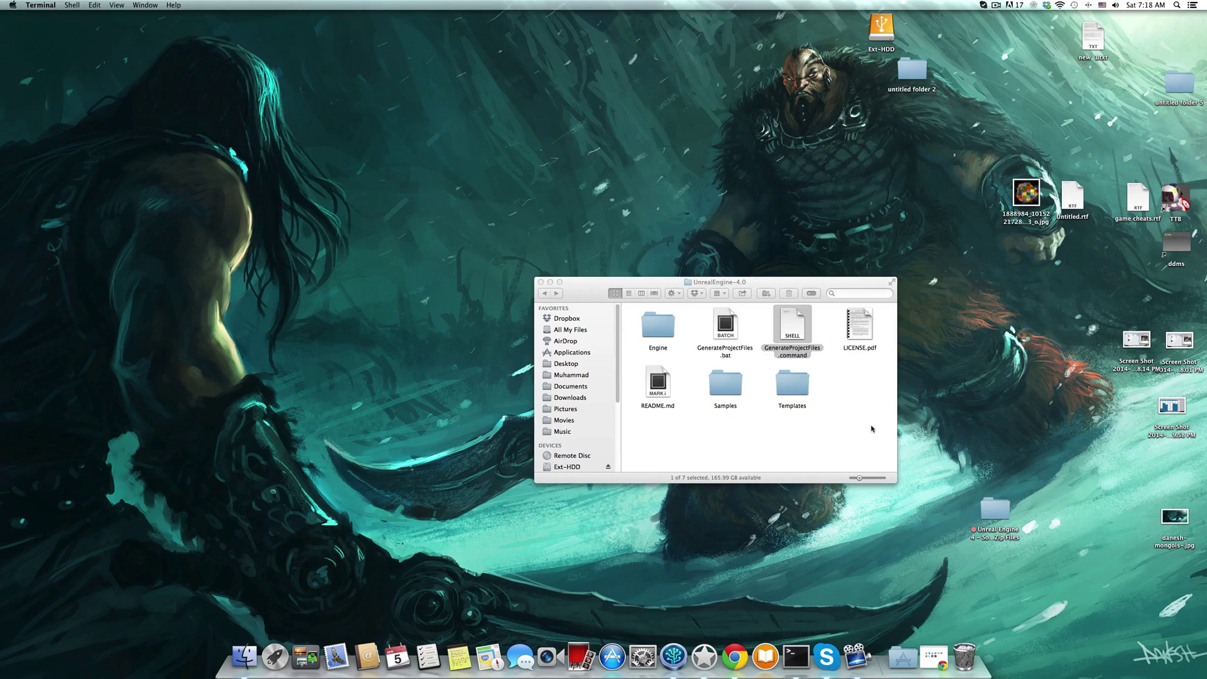
left_click(810, 356)
- Run GenerateProjectFiles.command until Terminal reports Process completed and UE4.xcodeproj appears
double_click(790, 327)
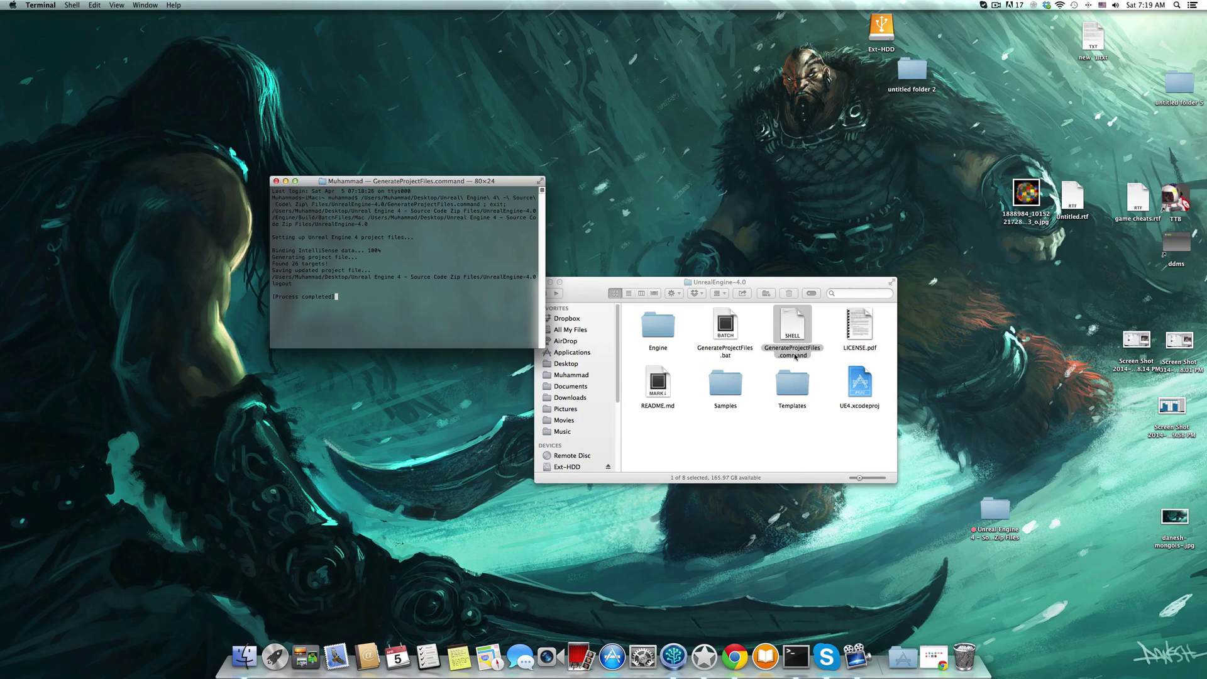
left_click(12, 5)
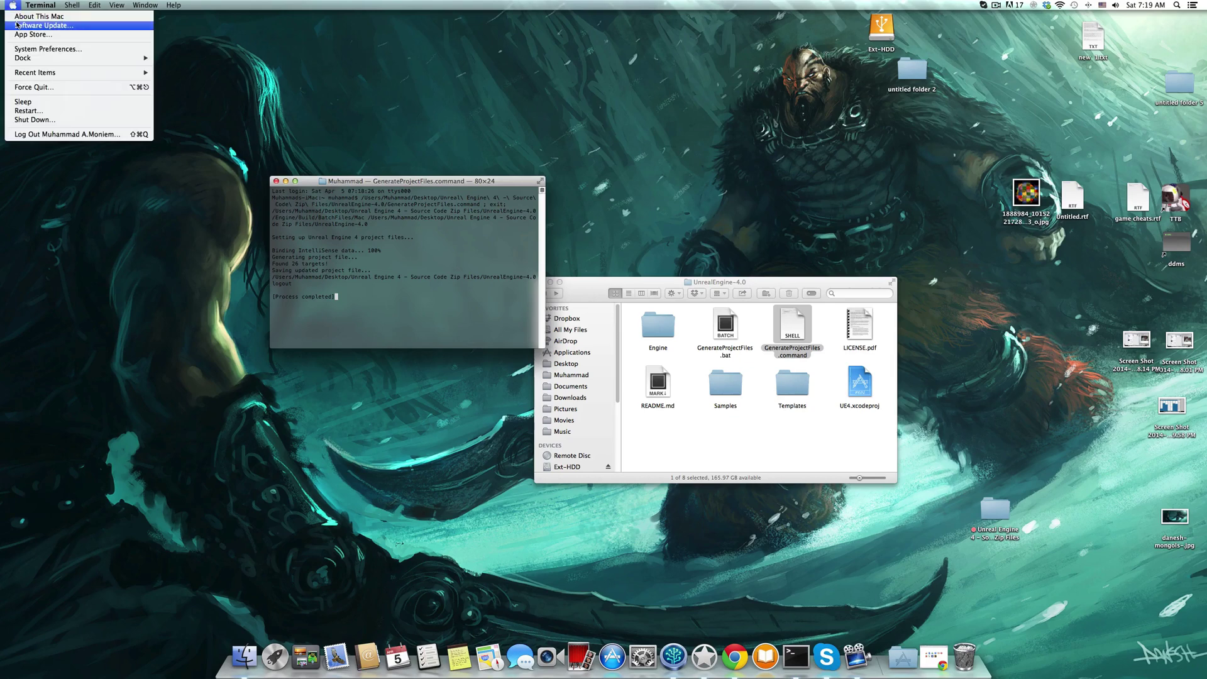
left_click(37, 15)
left_click_drag(603, 127, 621, 98)
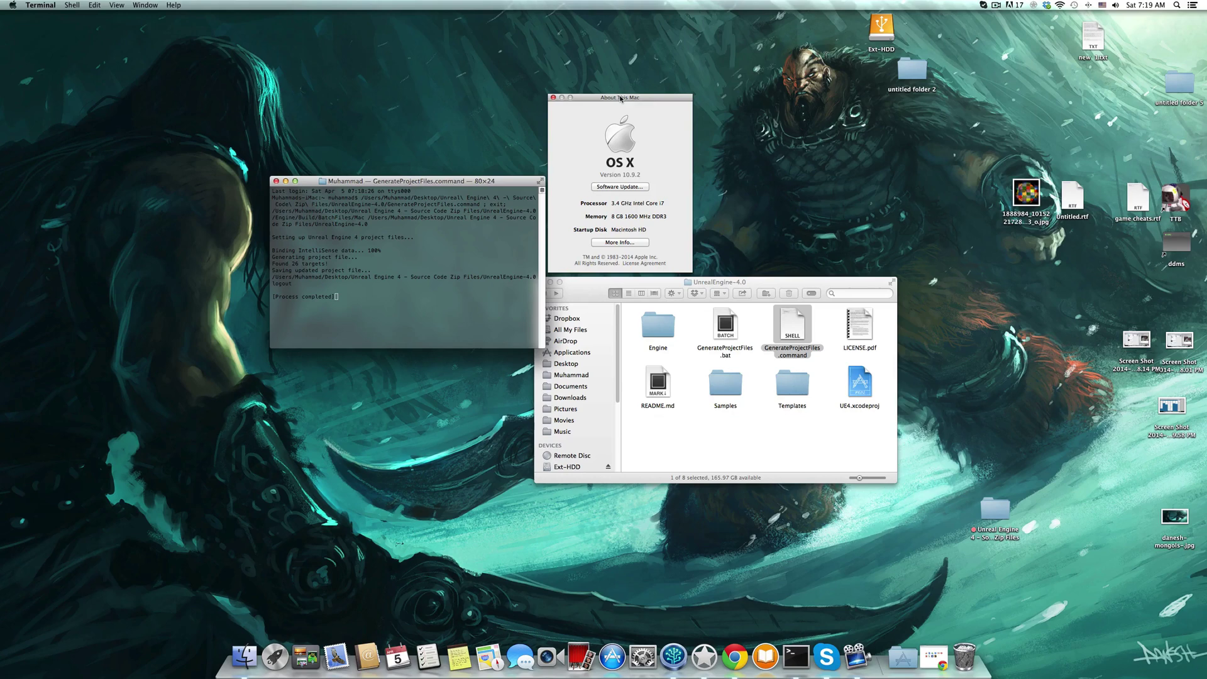
left_click(553, 98)
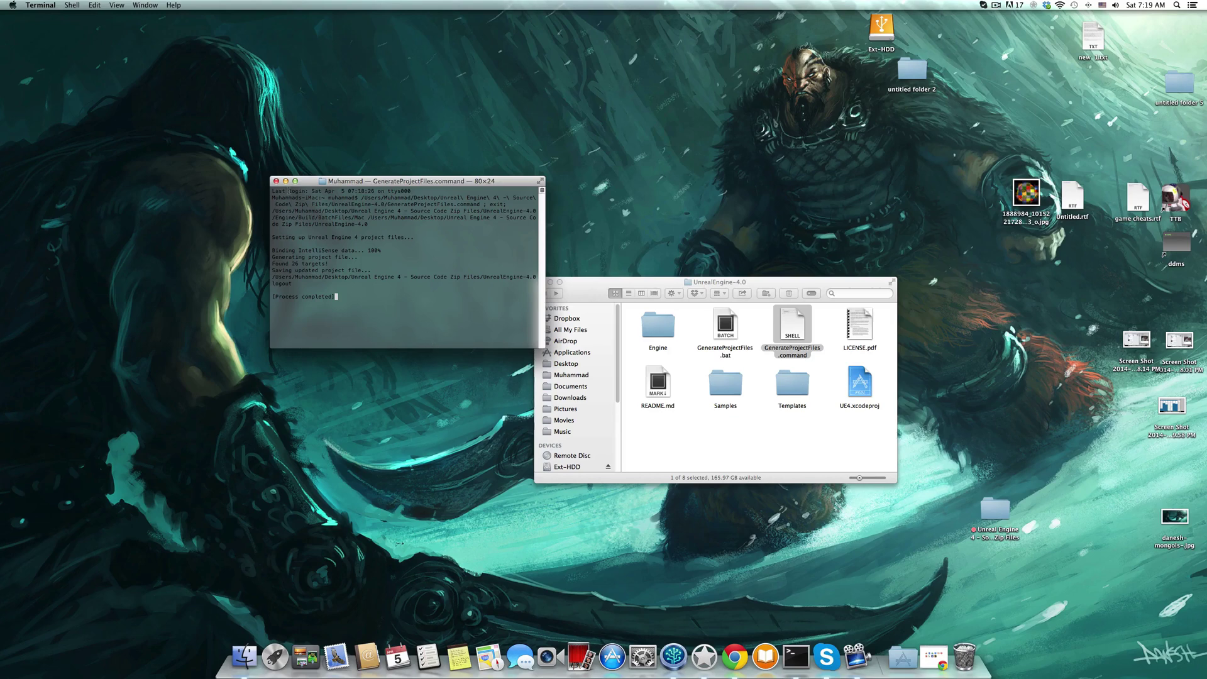
- Close Terminal and open UE4.xcodeproj with Open With > Xcode (default)
left_click(276, 181)
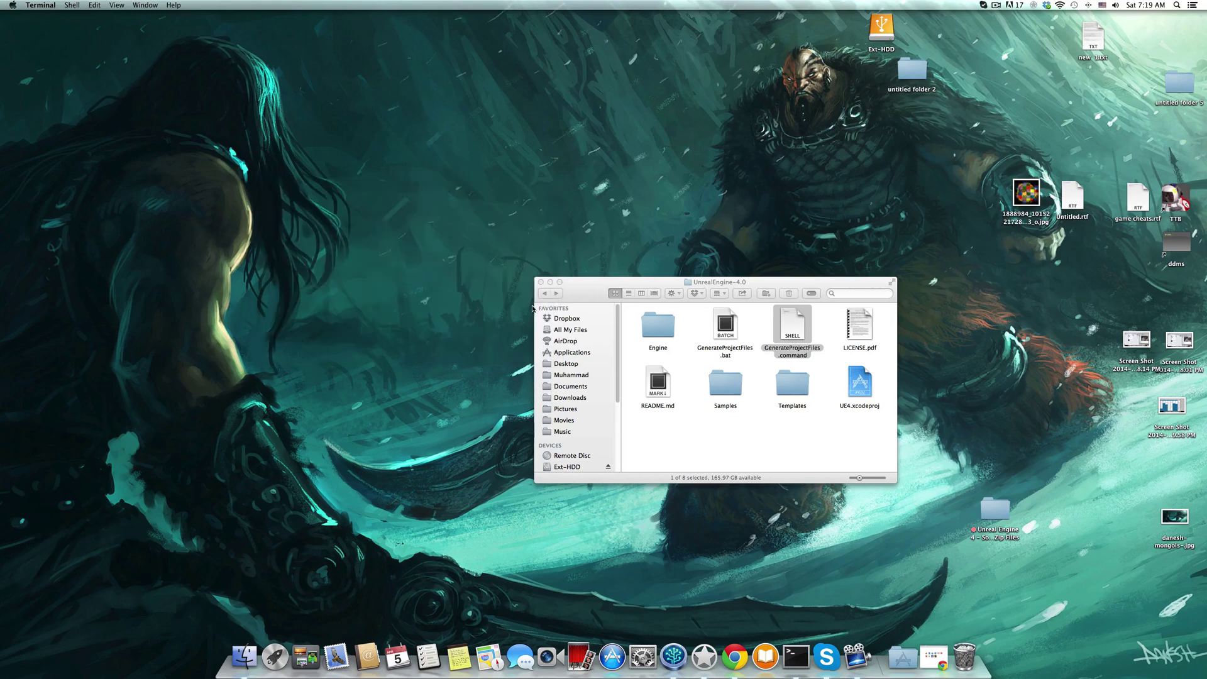
left_click(845, 386)
right_click(856, 383)
mouse_move(934, 398)
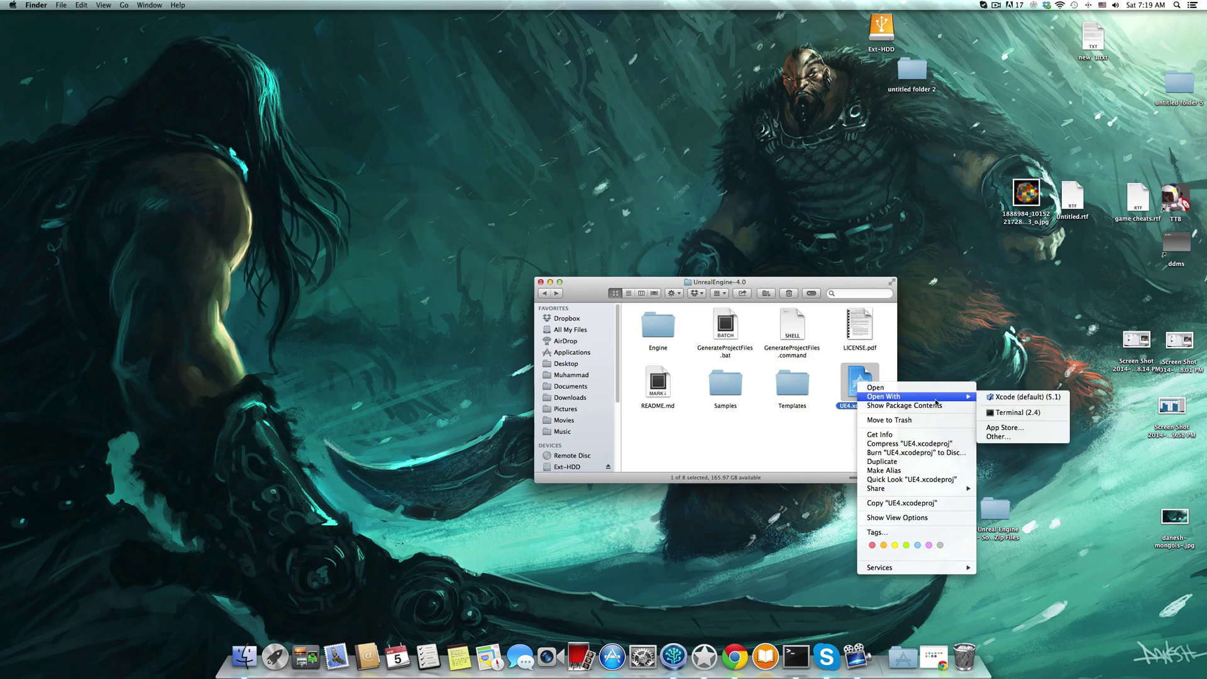
left_click(1018, 396)
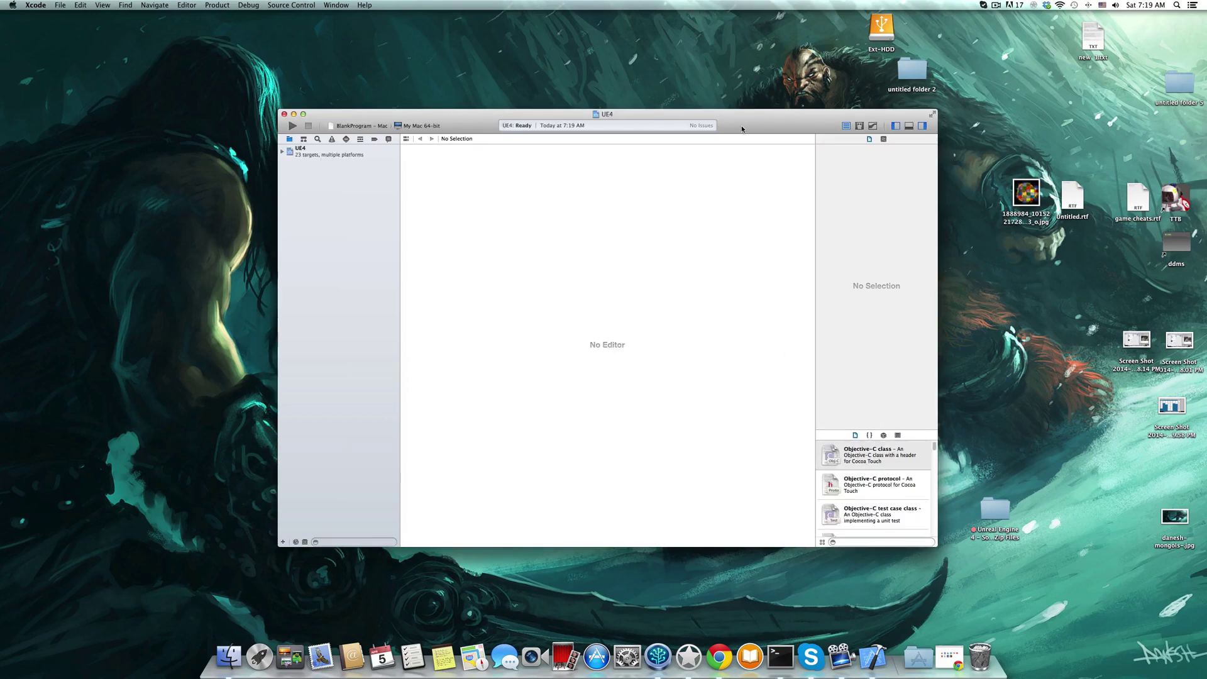
- Reposition the Xcode window and expand UE4 to list Engine, Products and Frameworks
left_click_drag(741, 126, 713, 96)
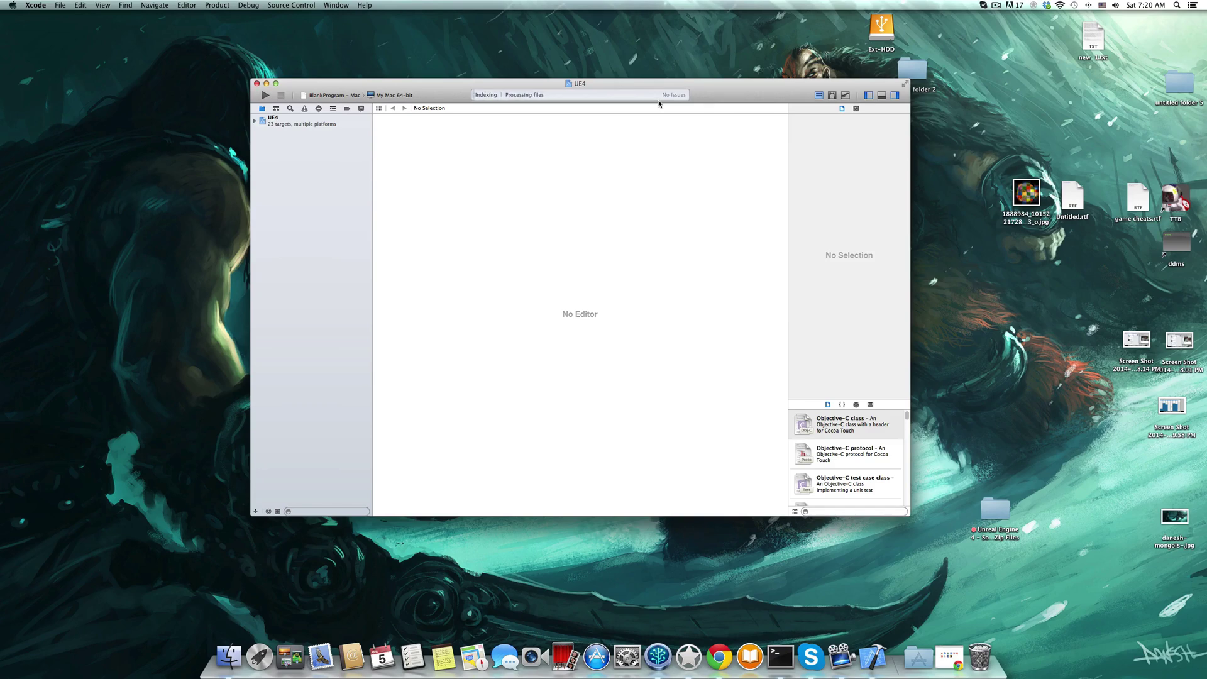
left_click_drag(700, 91, 690, 79)
left_click(243, 109)
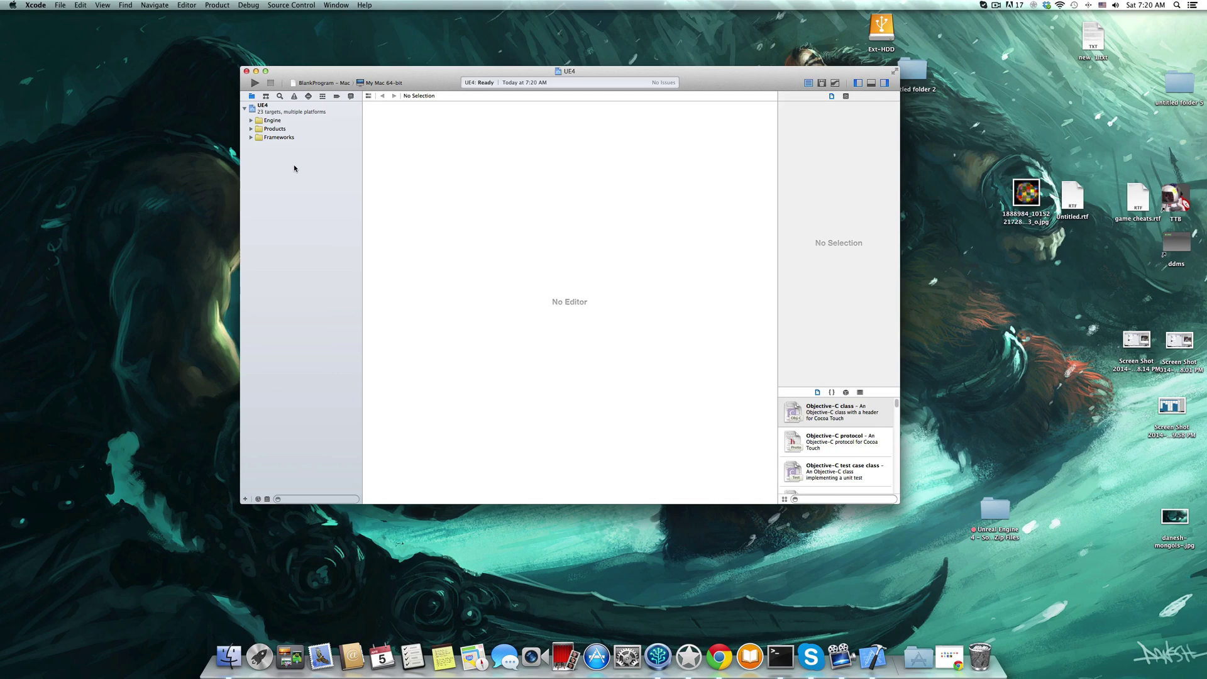
- Choose the UE4Editor - Mac scheme on My Mac 64-bit and run it
left_click(330, 86)
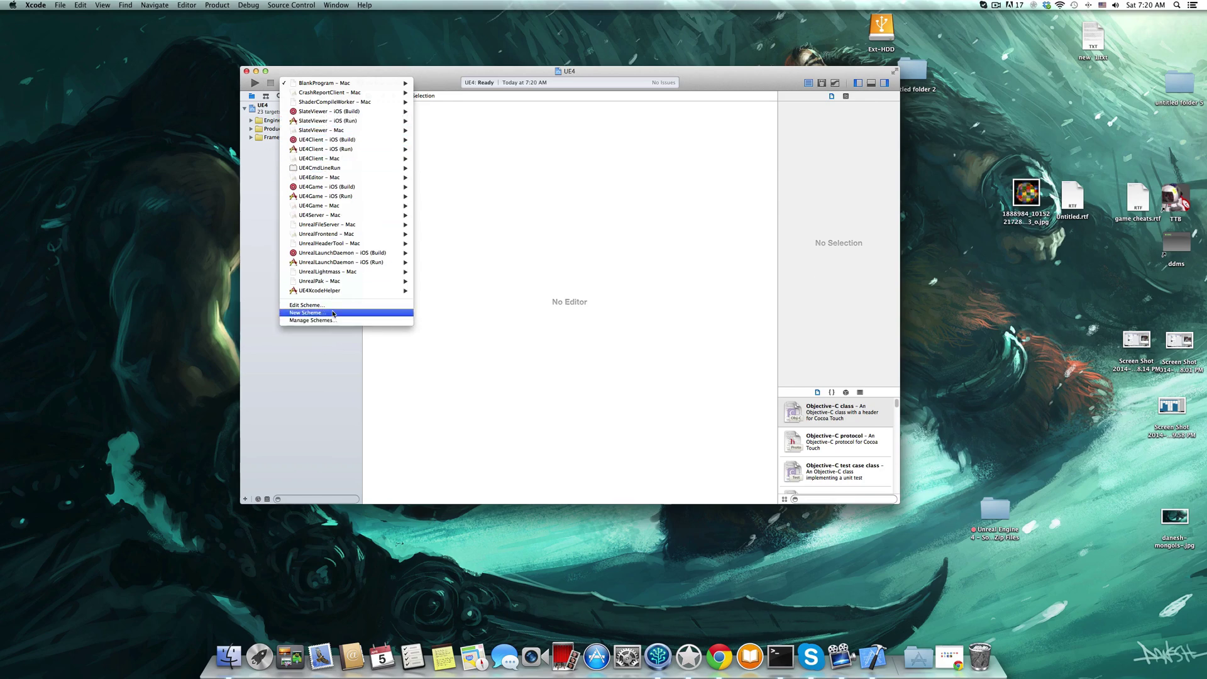
left_click(310, 84)
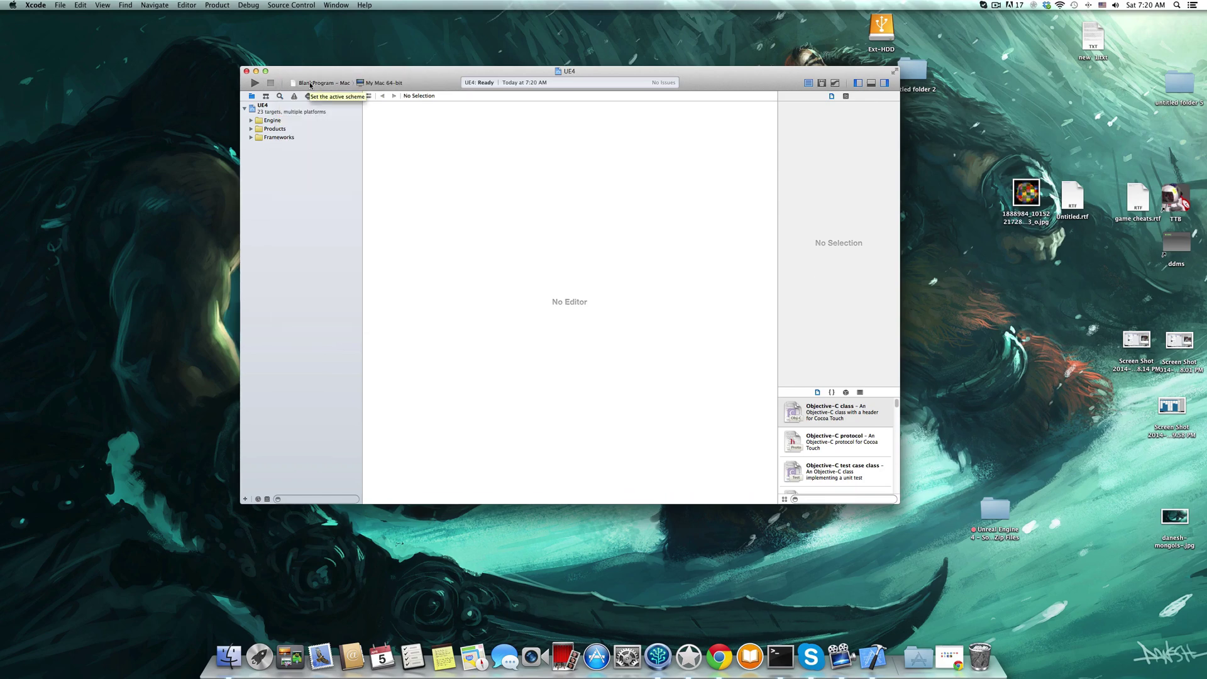
left_click(310, 84)
mouse_move(330, 153)
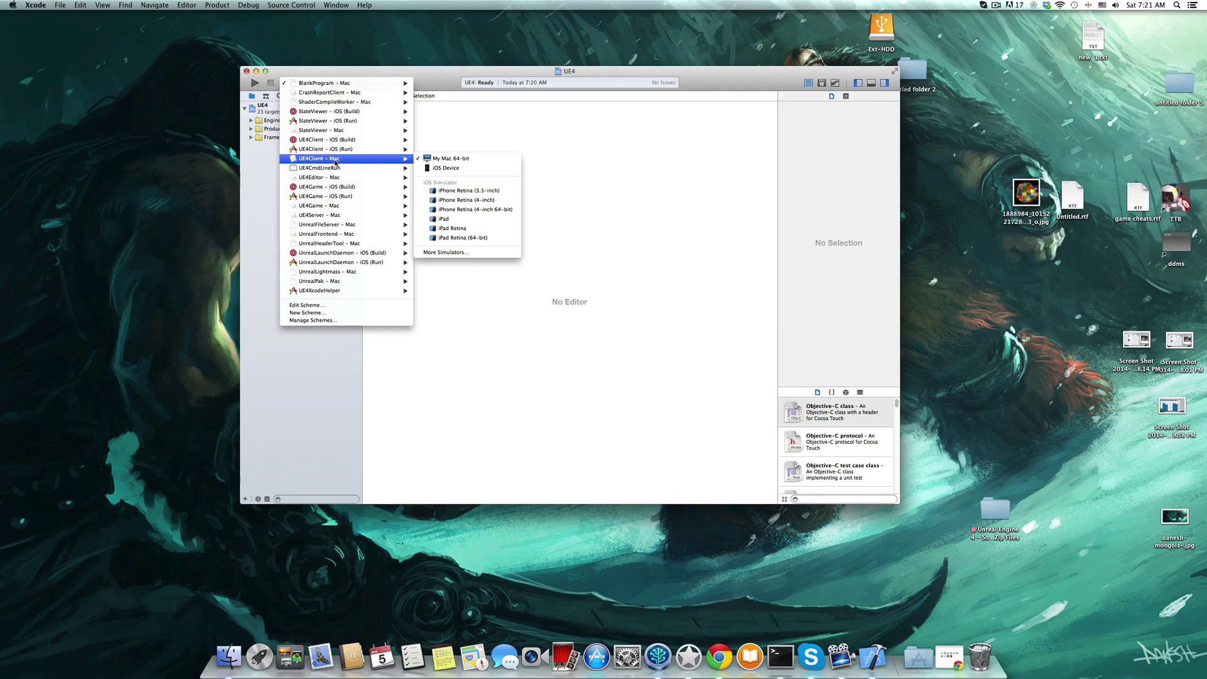
mouse_move(344, 179)
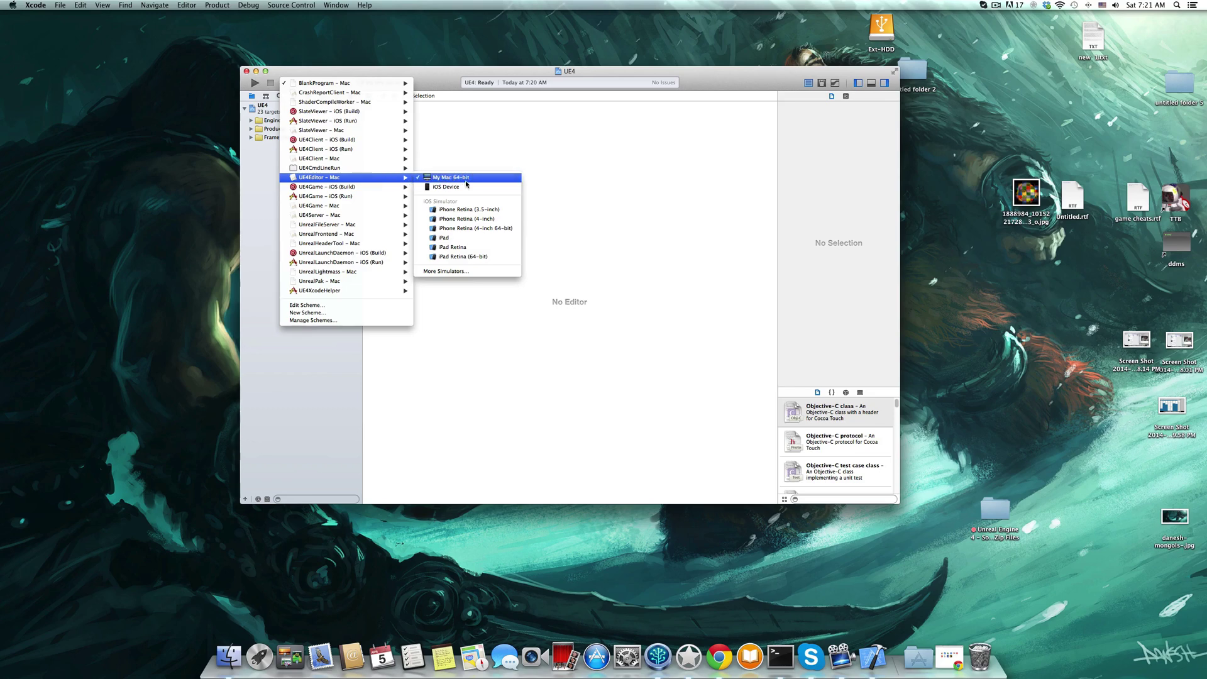
left_click(450, 179)
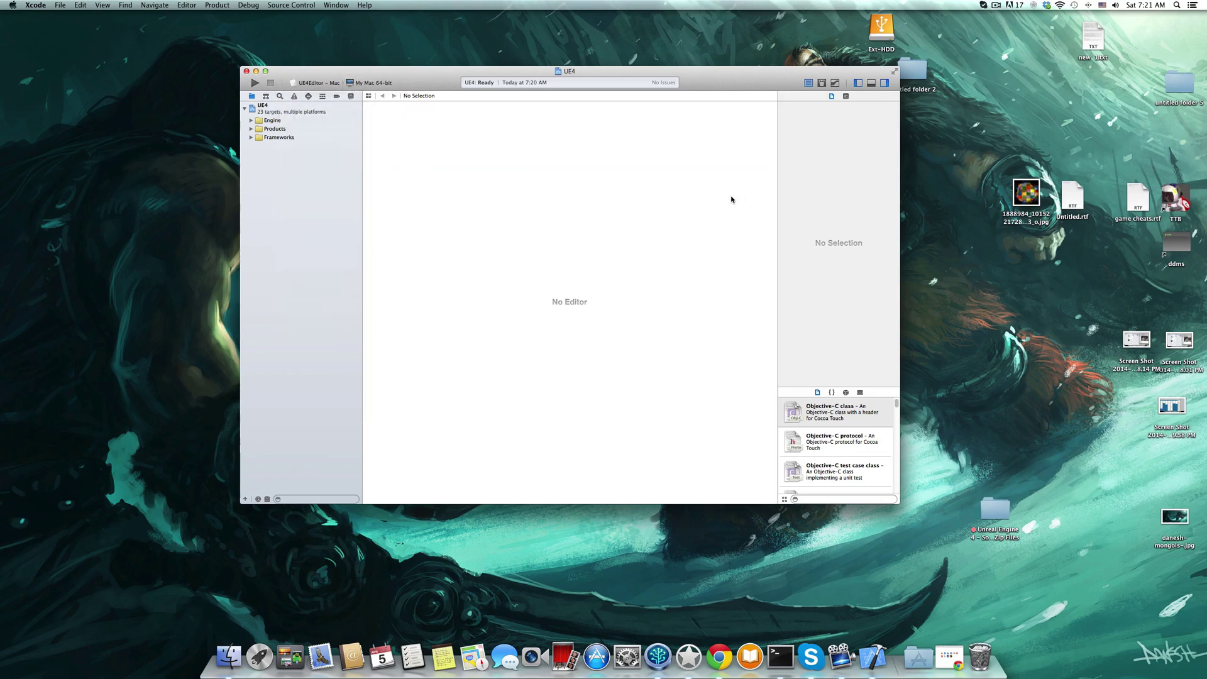
left_click(255, 83)
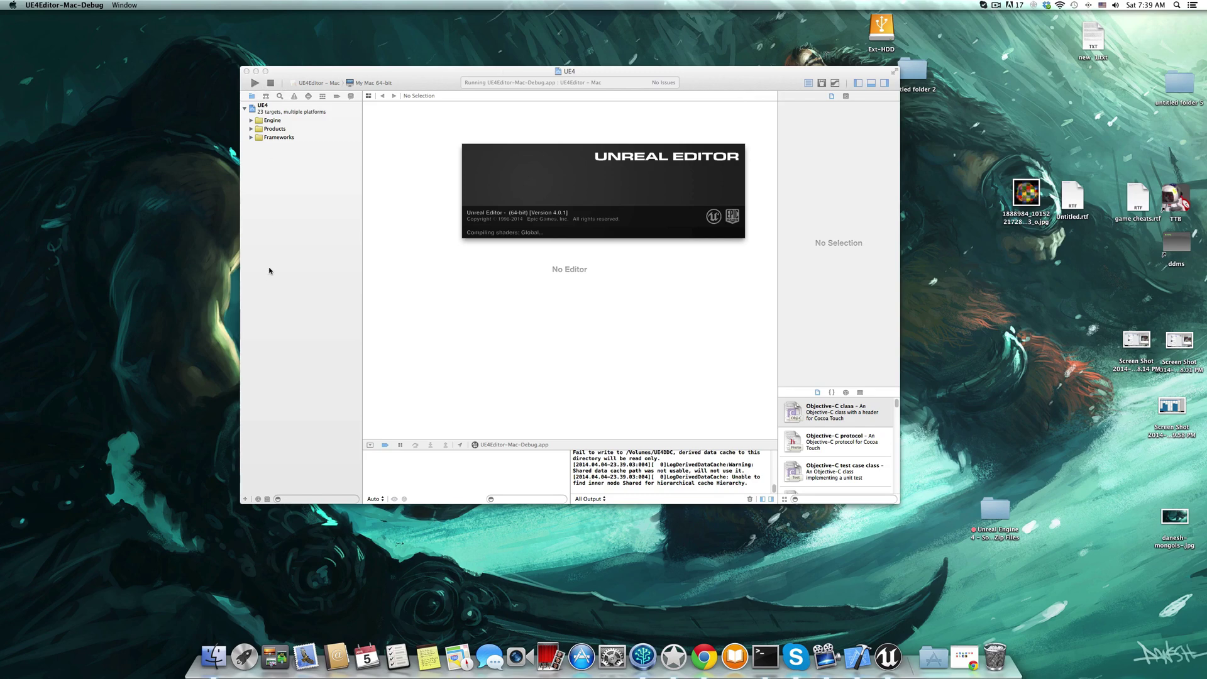
- Move Xcode top-left, make it taller, and enlarge the debug log area during the build
left_click_drag(731, 71, 487, 3)
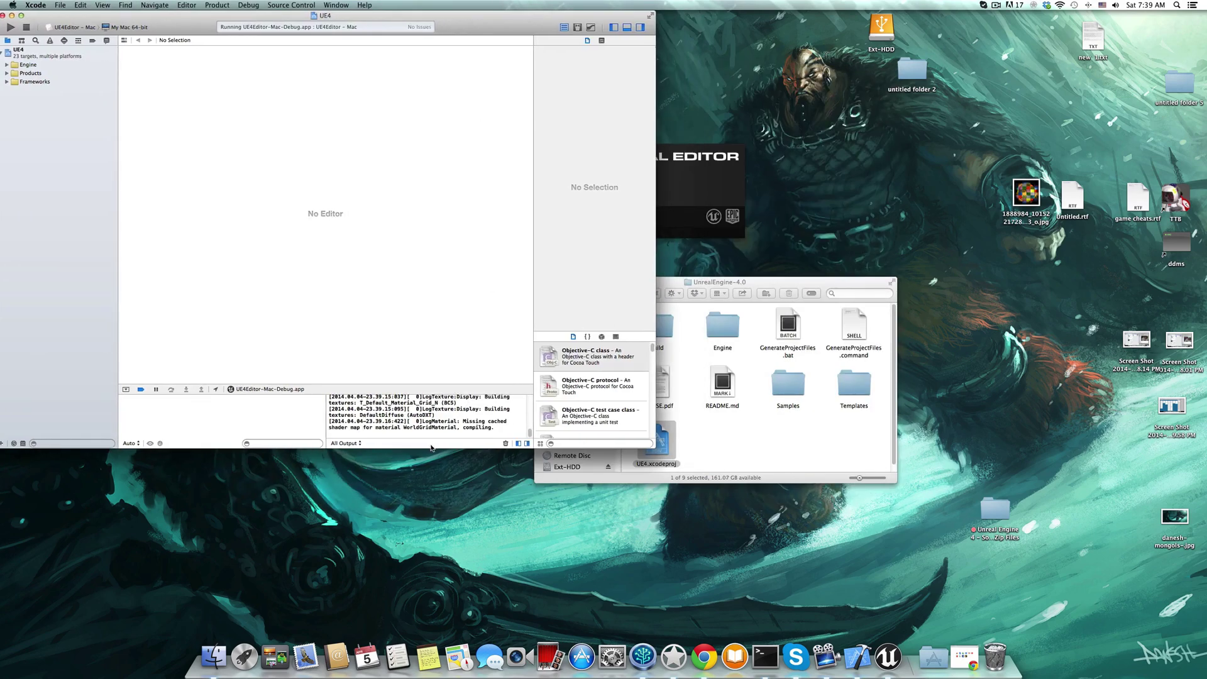
left_click_drag(430, 448, 429, 584)
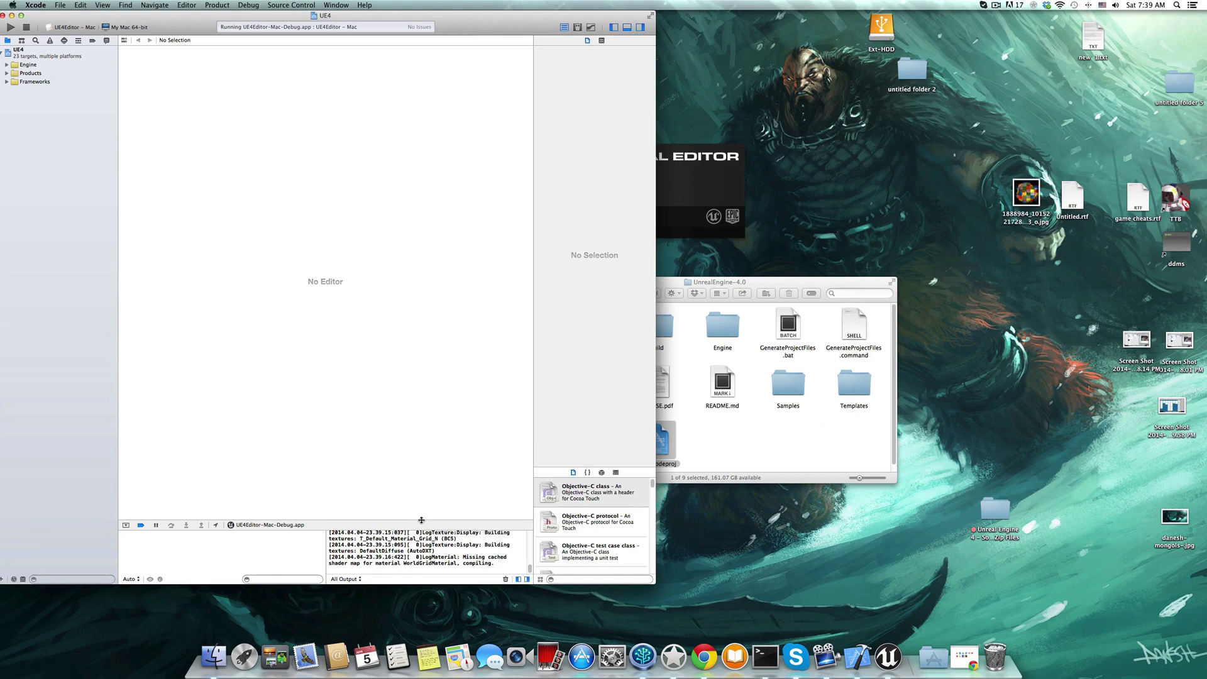
left_click_drag(421, 389, 417, 292)
left_click_drag(473, 12, 488, 12)
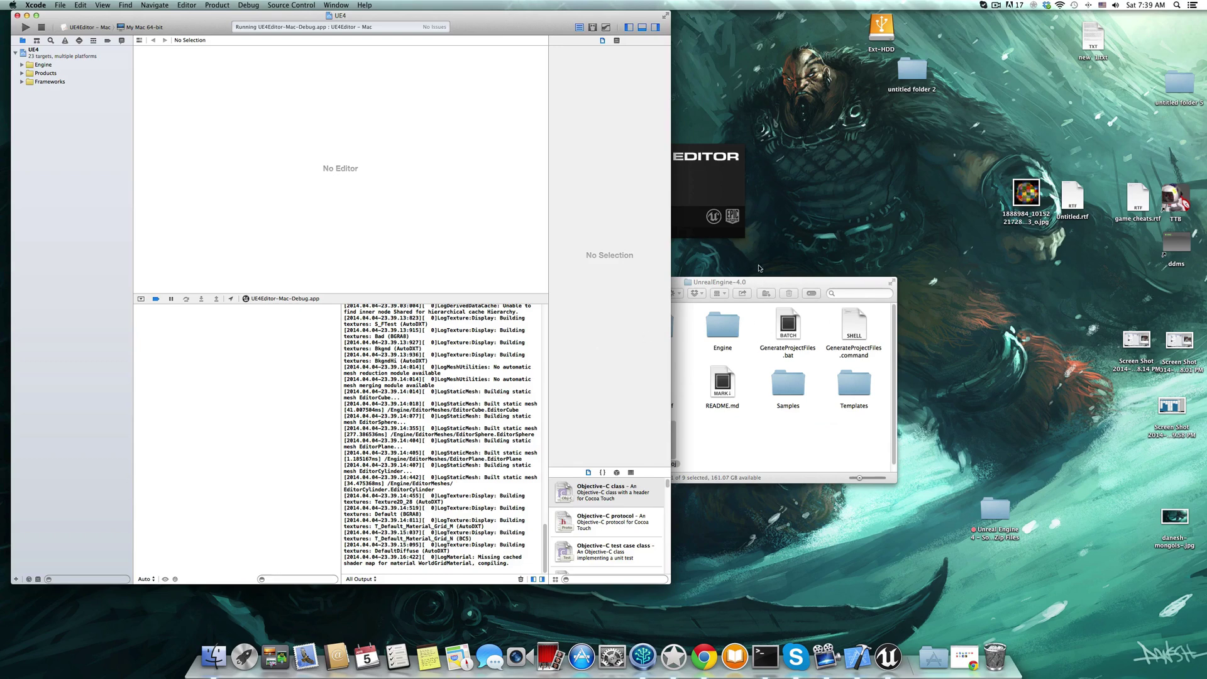
left_click_drag(756, 286, 808, 304)
- Check UnrealEngine-4.0's info (10.58 GB, 38,010 items), then reopen it to view build and UE4.xcodeproj
left_click(775, 462)
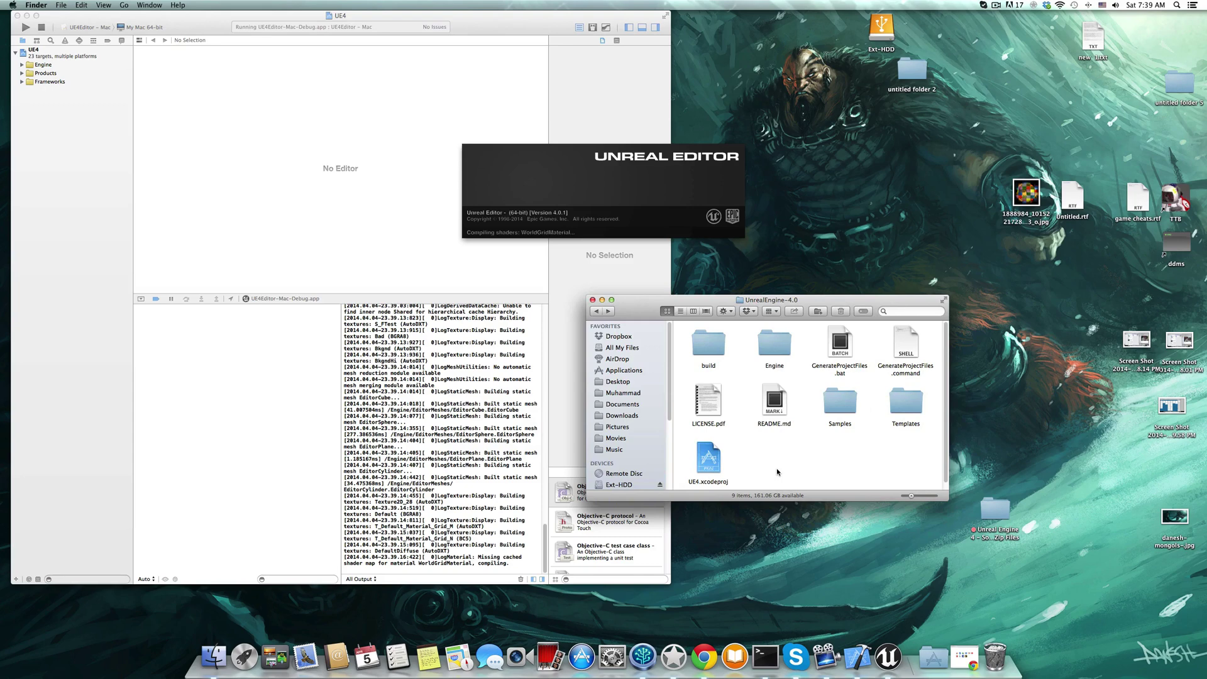
left_click(596, 311)
key("super+i")
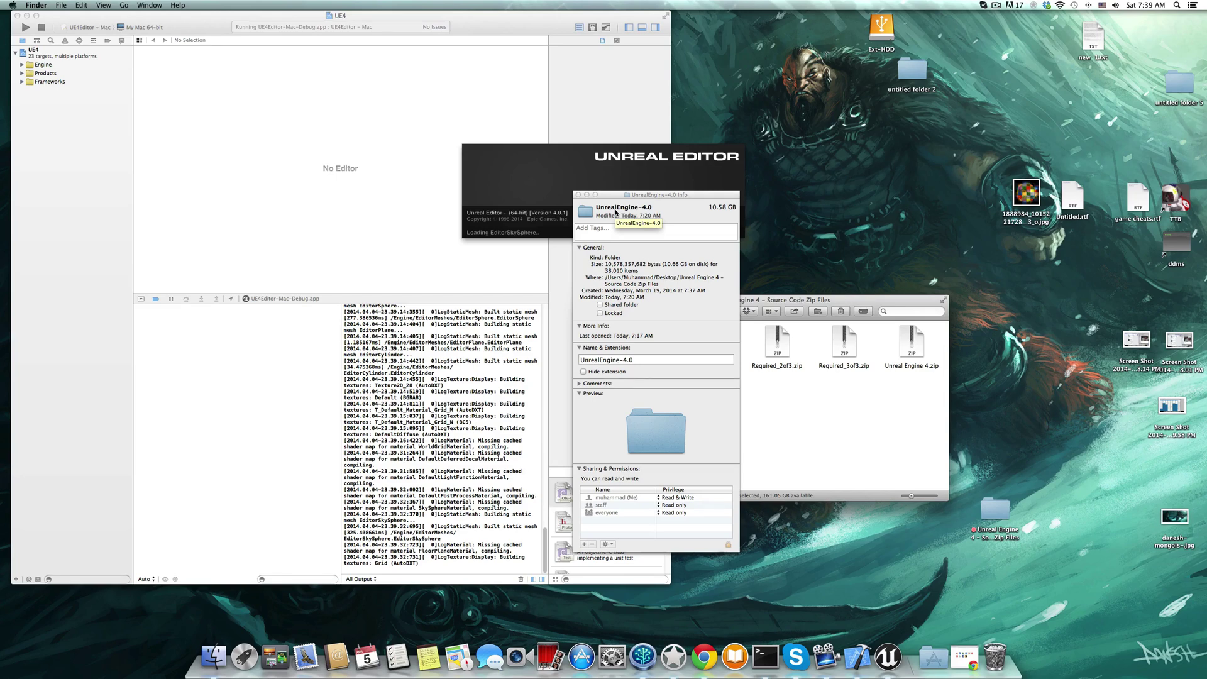
left_click(578, 195)
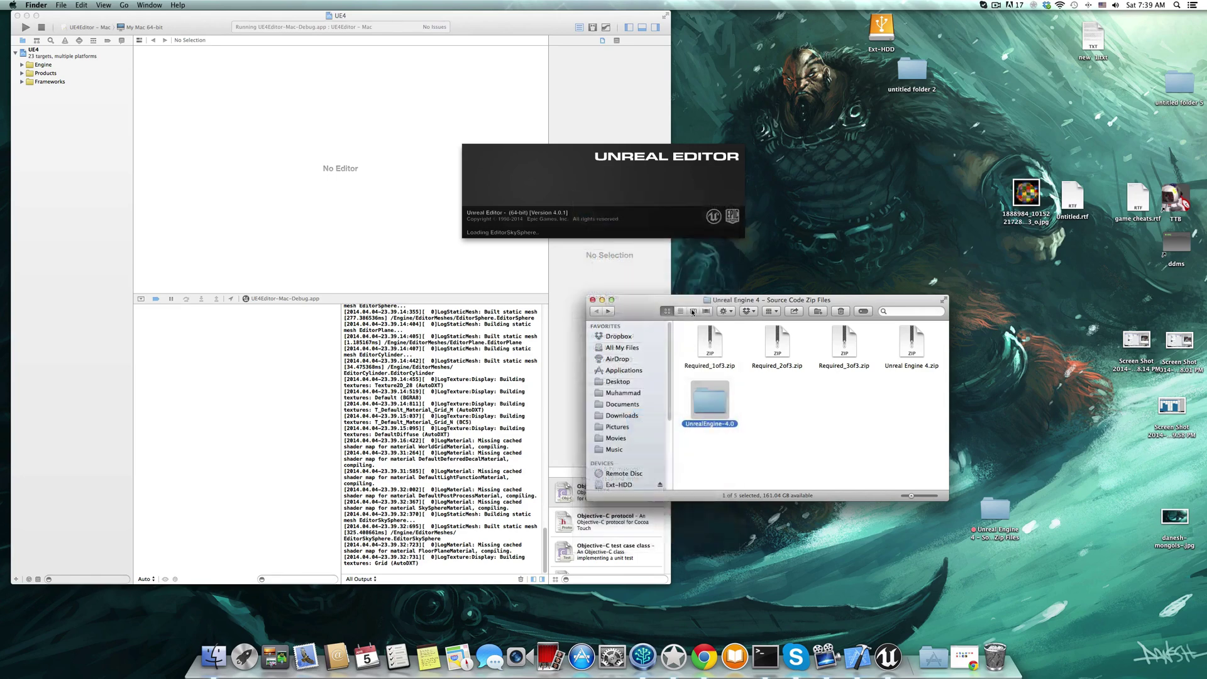
double_click(709, 403)
left_click_drag(780, 308, 852, 322)
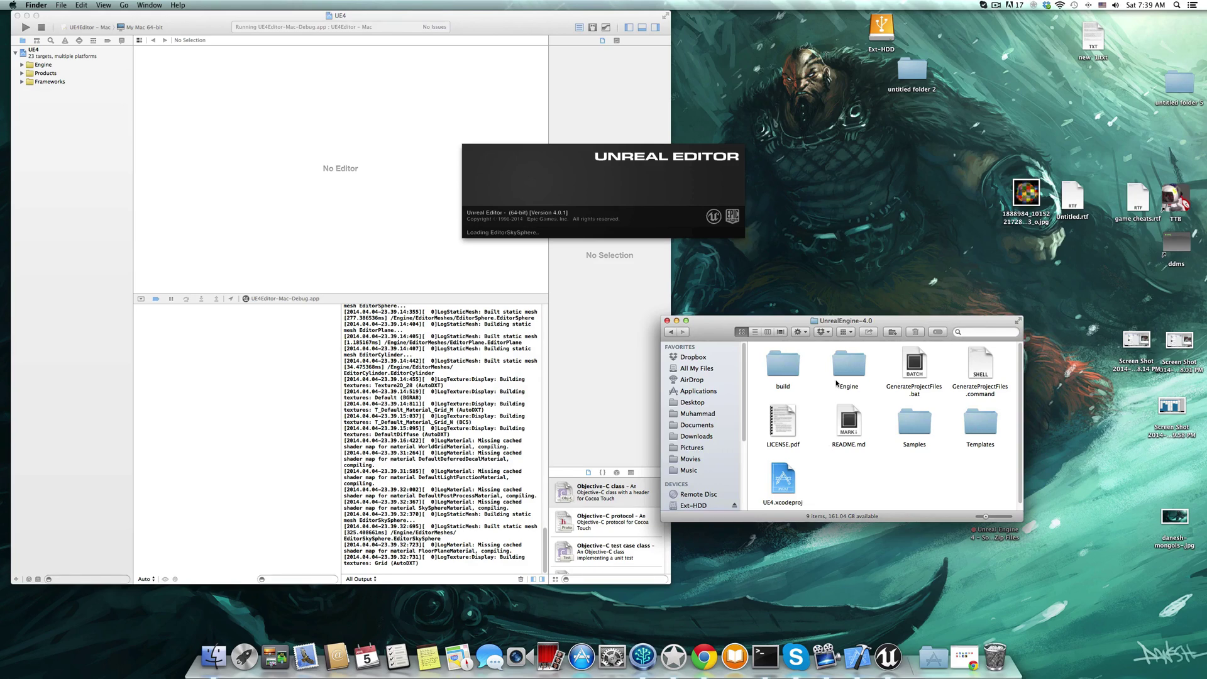
- Run the UE4Editor scheme again from Xcode's Product menu so UE4Editor-Mac-Debug.app launches
left_click(162, 24)
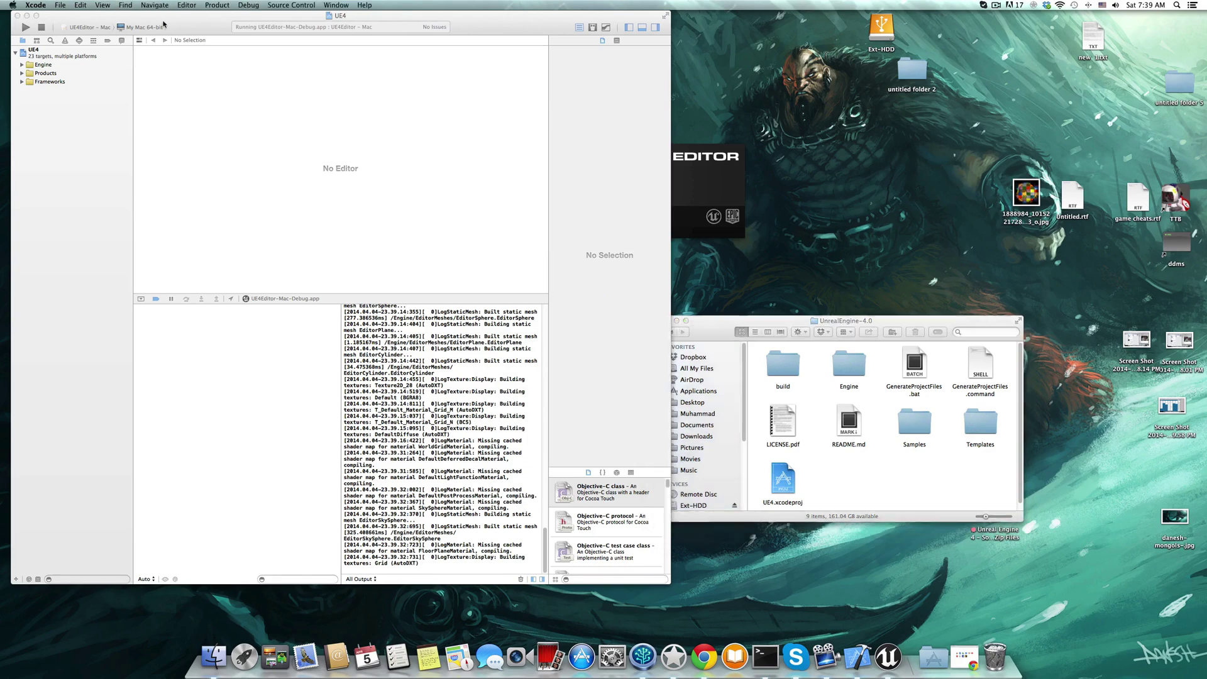
left_click(249, 5)
mouse_move(173, 5)
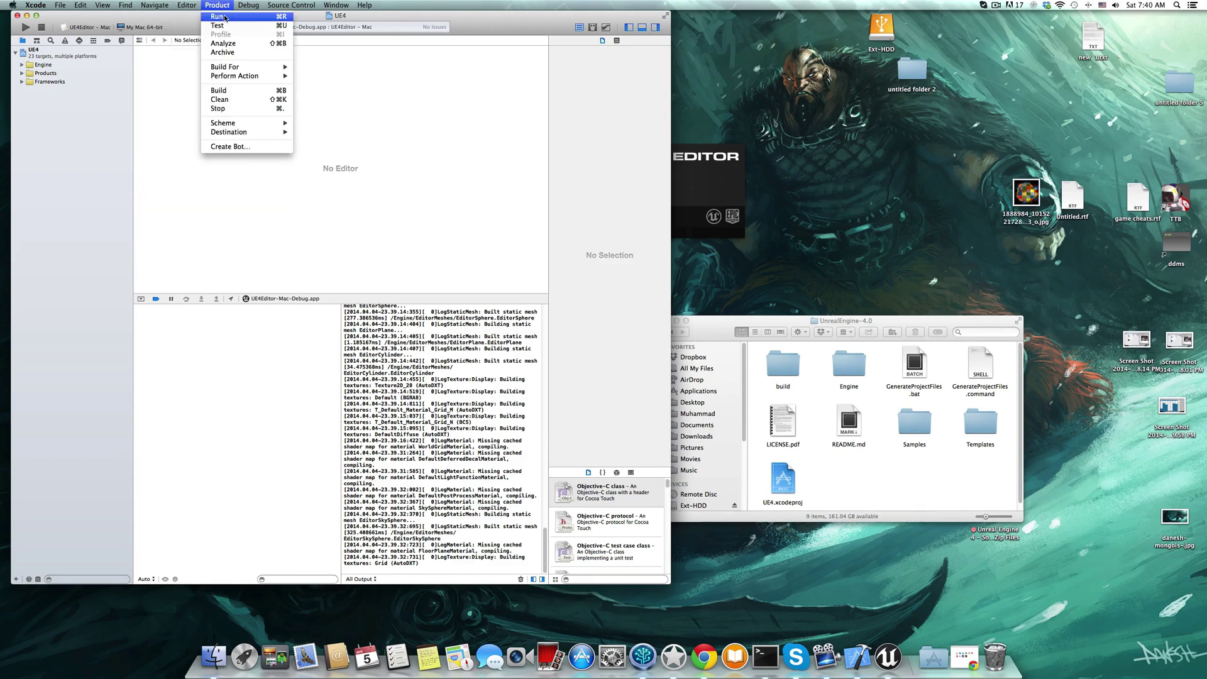
left_click(257, 18)
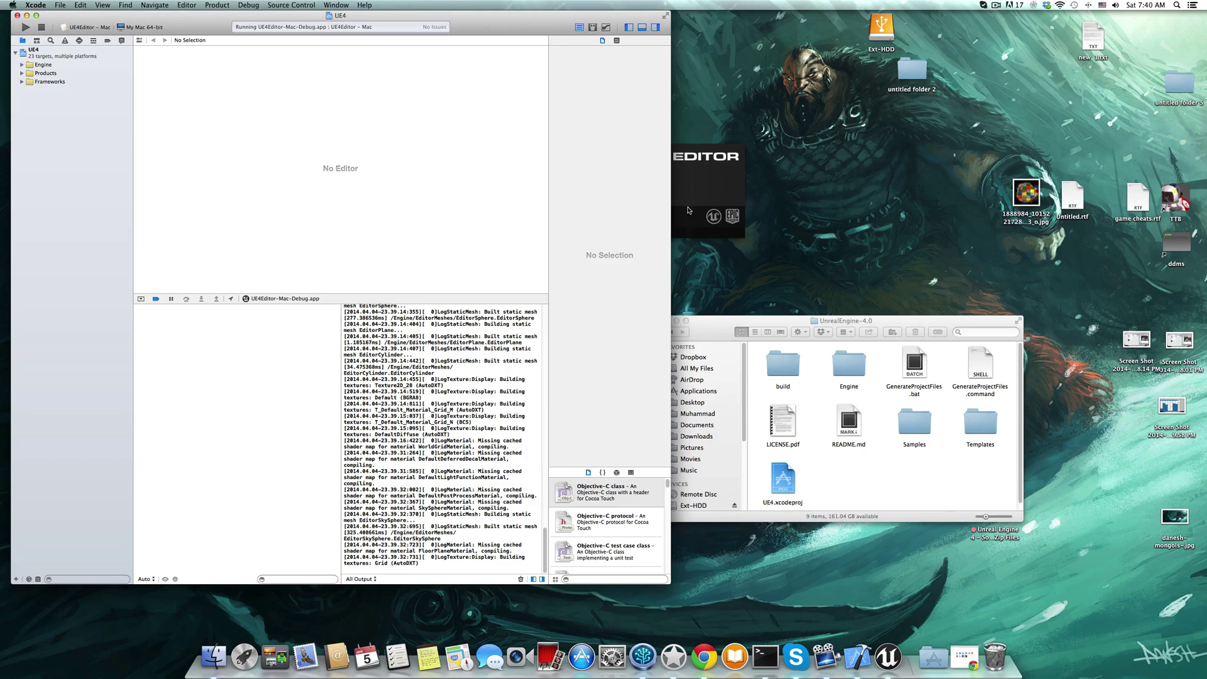
- Browse into Engine > Binaries > Mac and select the built UE4Editor-Mac-Debug app
left_click_drag(885, 322, 892, 322)
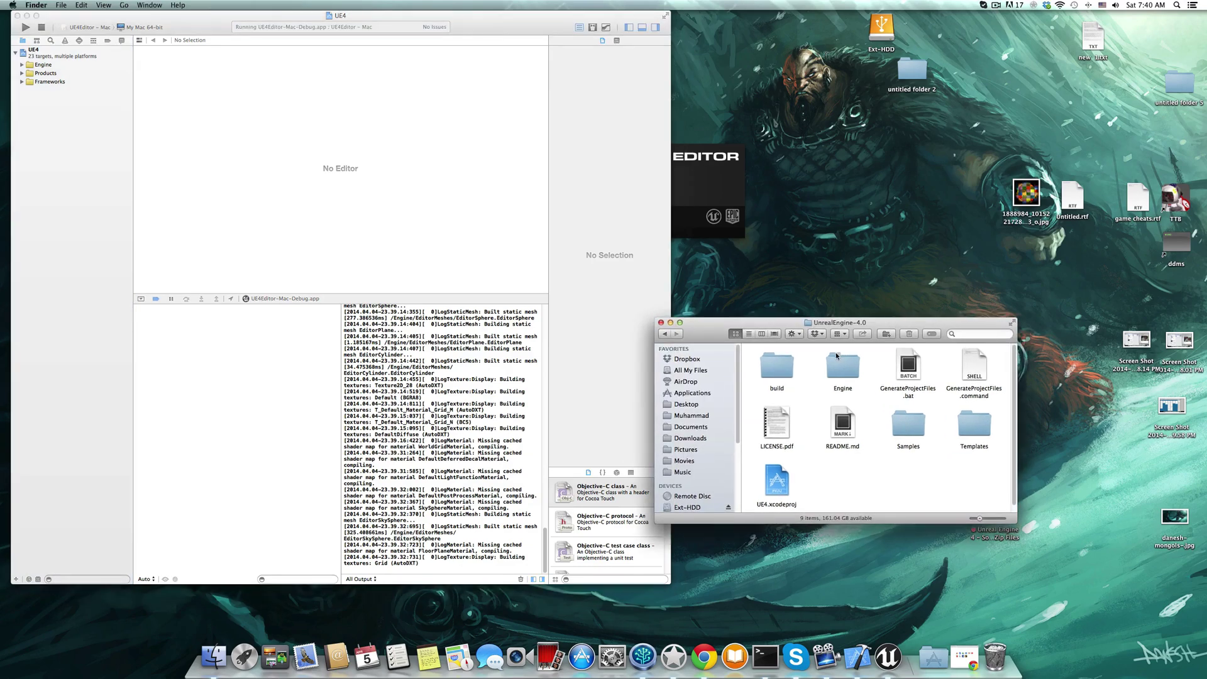
left_click(849, 363)
double_click(848, 363)
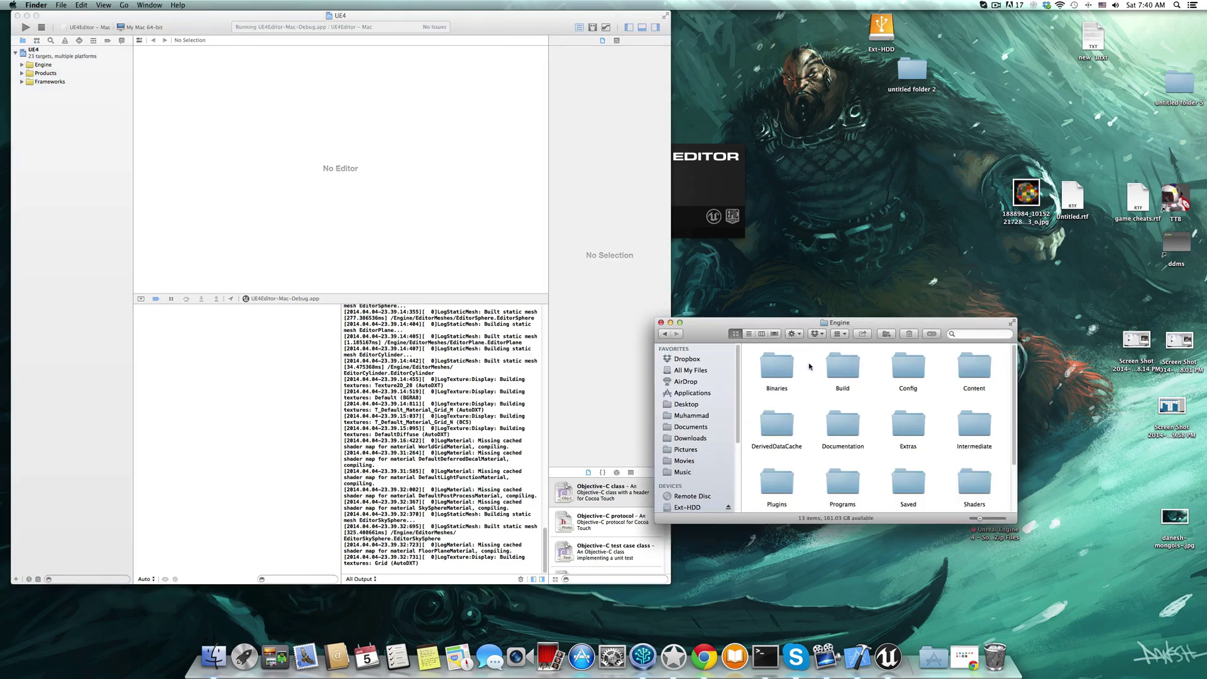
double_click(777, 365)
left_click(918, 371)
double_click(917, 370)
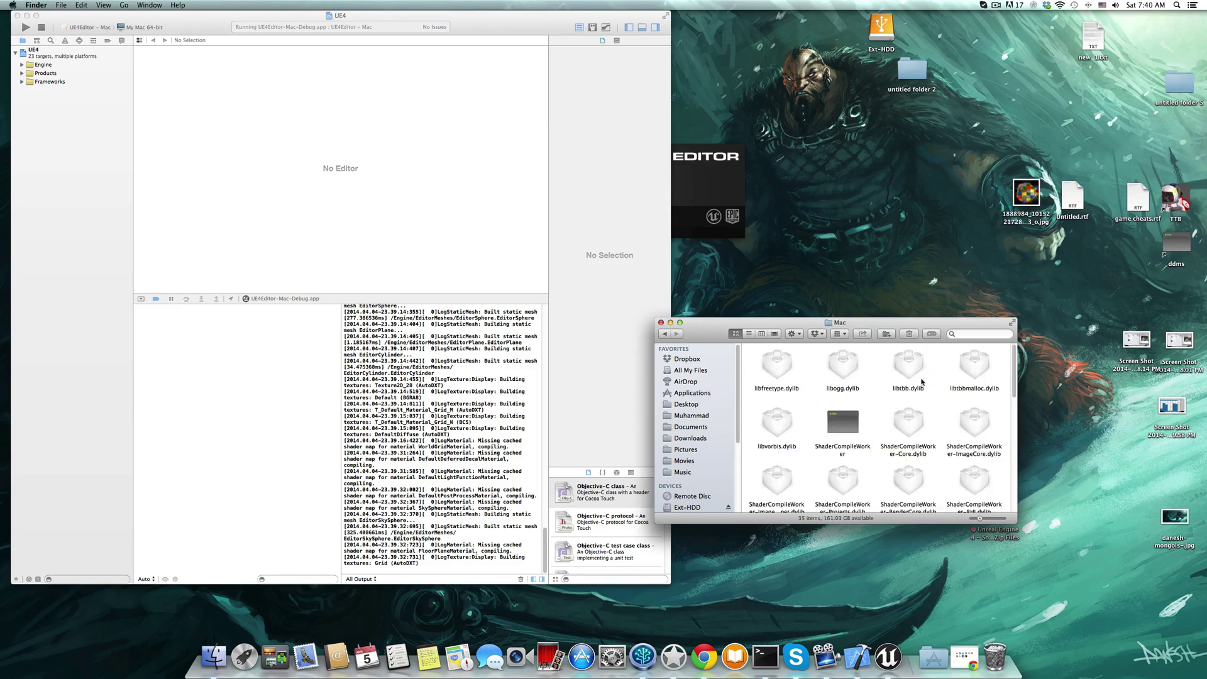
scroll(927, 377, "down", 8)
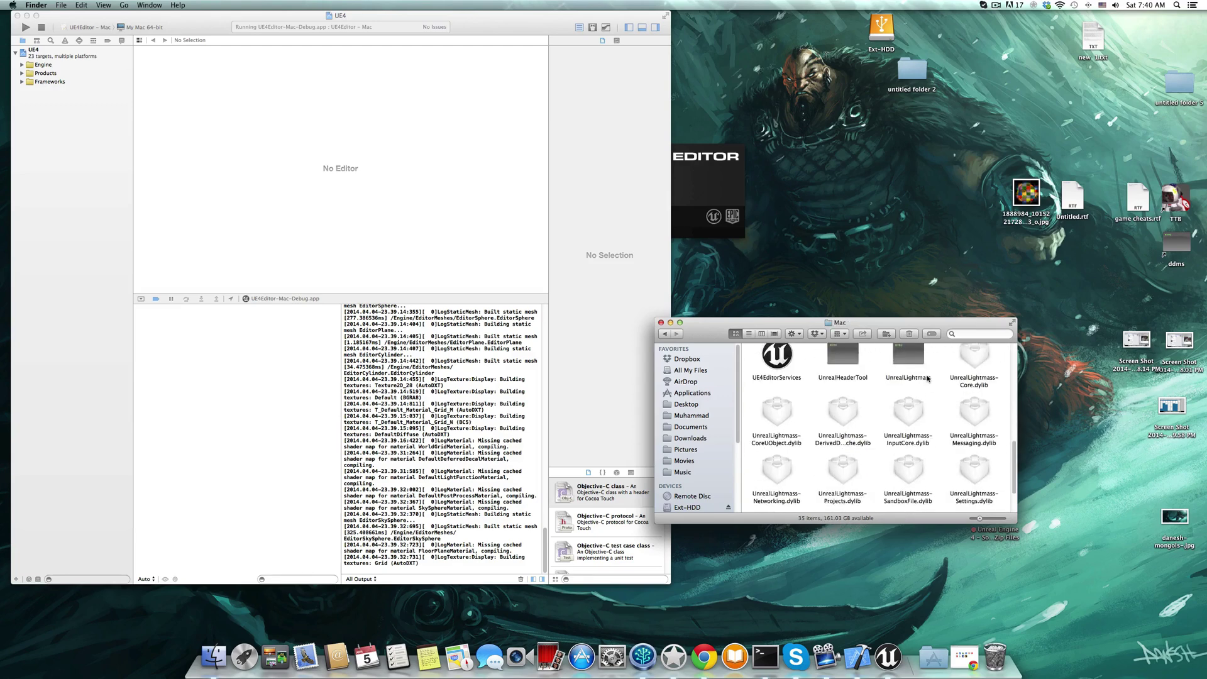
scroll(928, 378, "up", 2)
left_click(972, 397)
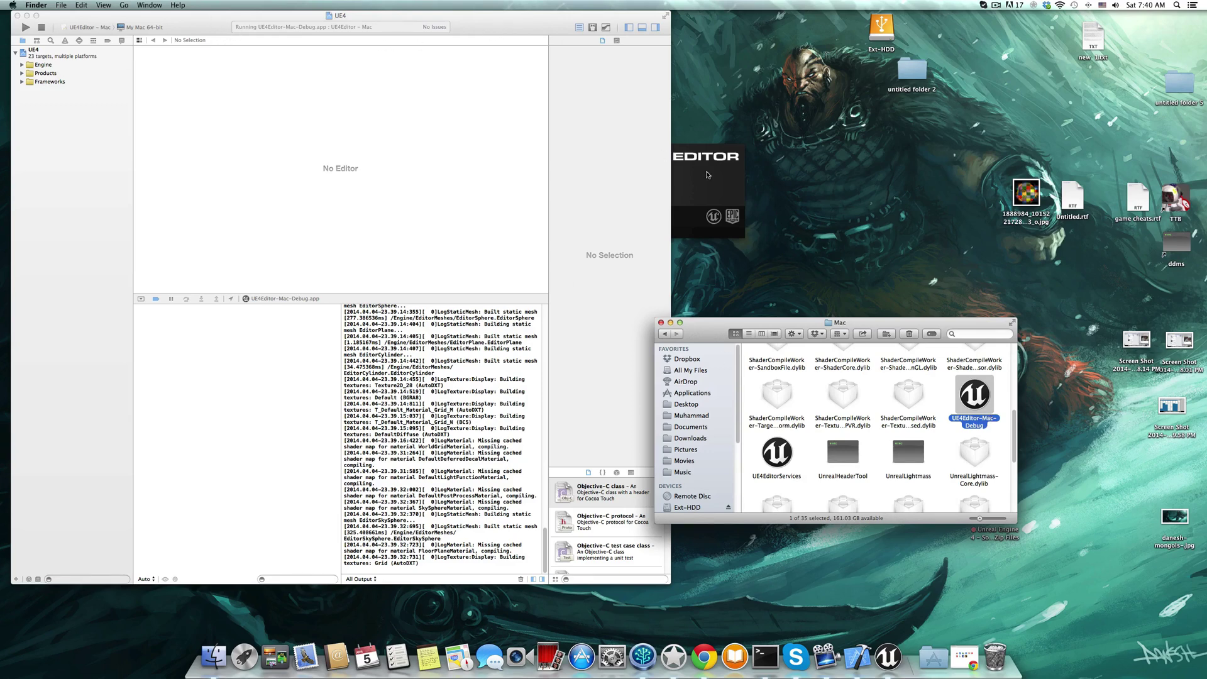
- Move Finder aside and reposition the Unreal Project Browser listing newGame up and to the right
left_click_drag(802, 323, 817, 316)
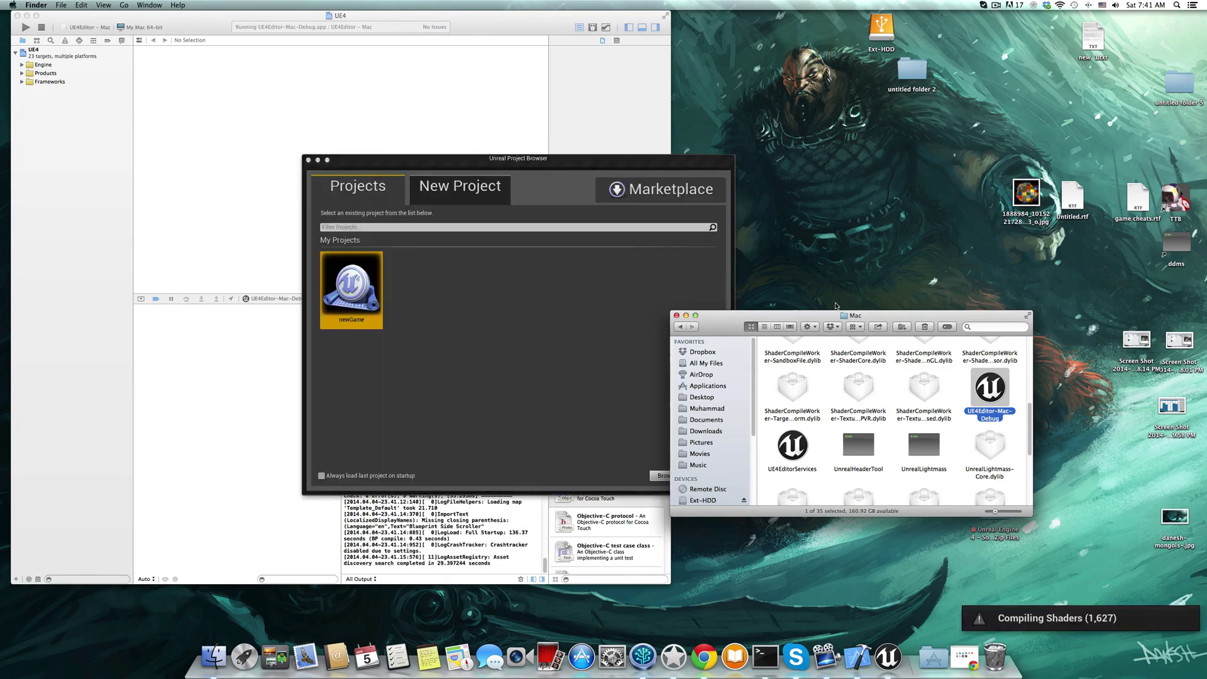
left_click_drag(580, 166, 594, 168)
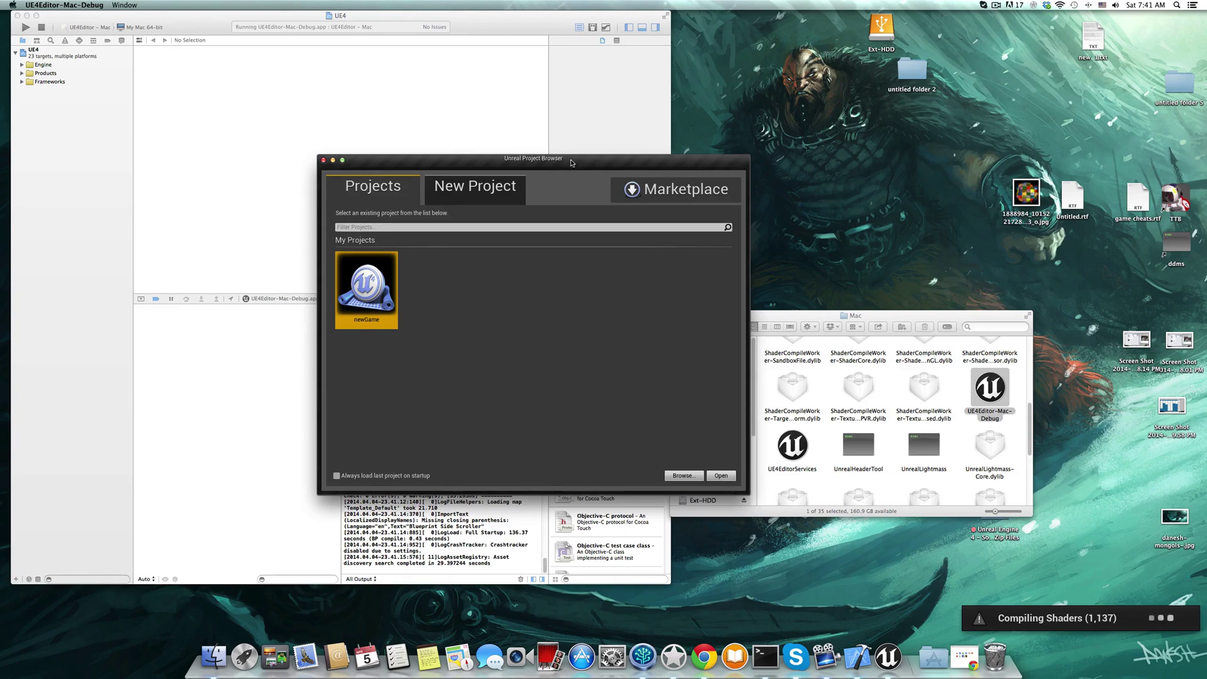
left_click_drag(570, 175, 669, 161)
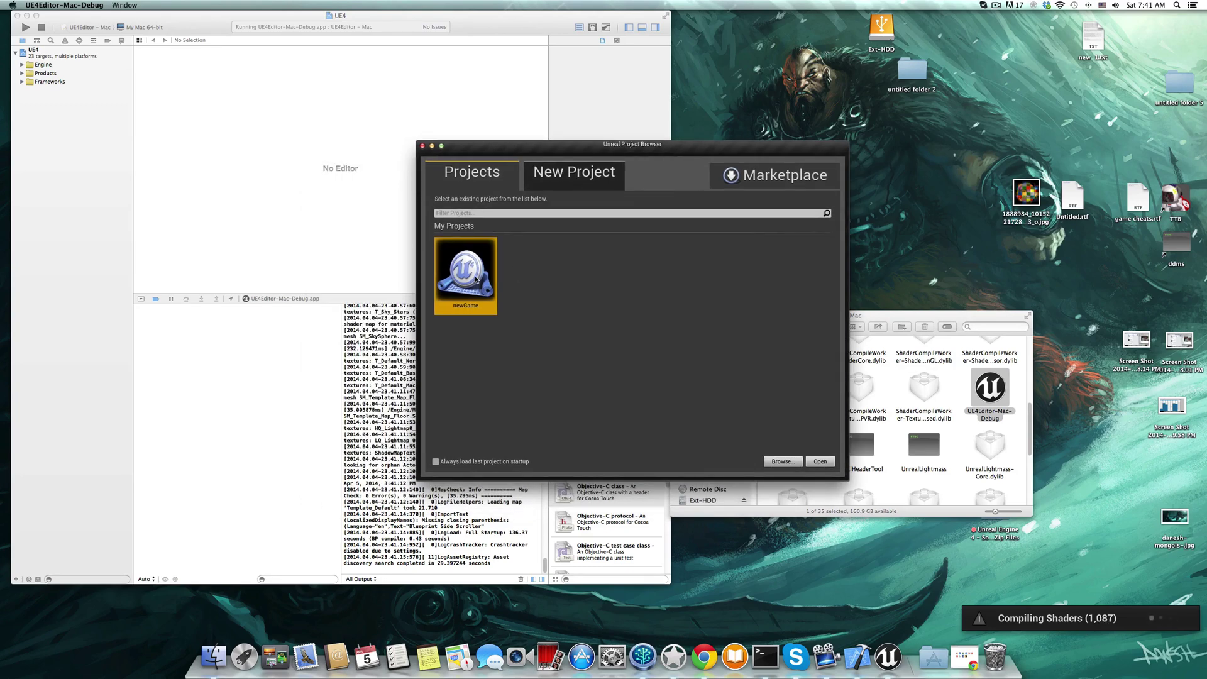
- Switch to the New Project tab to see the Blank, Basic Code and Code First Person templates
left_click(574, 173)
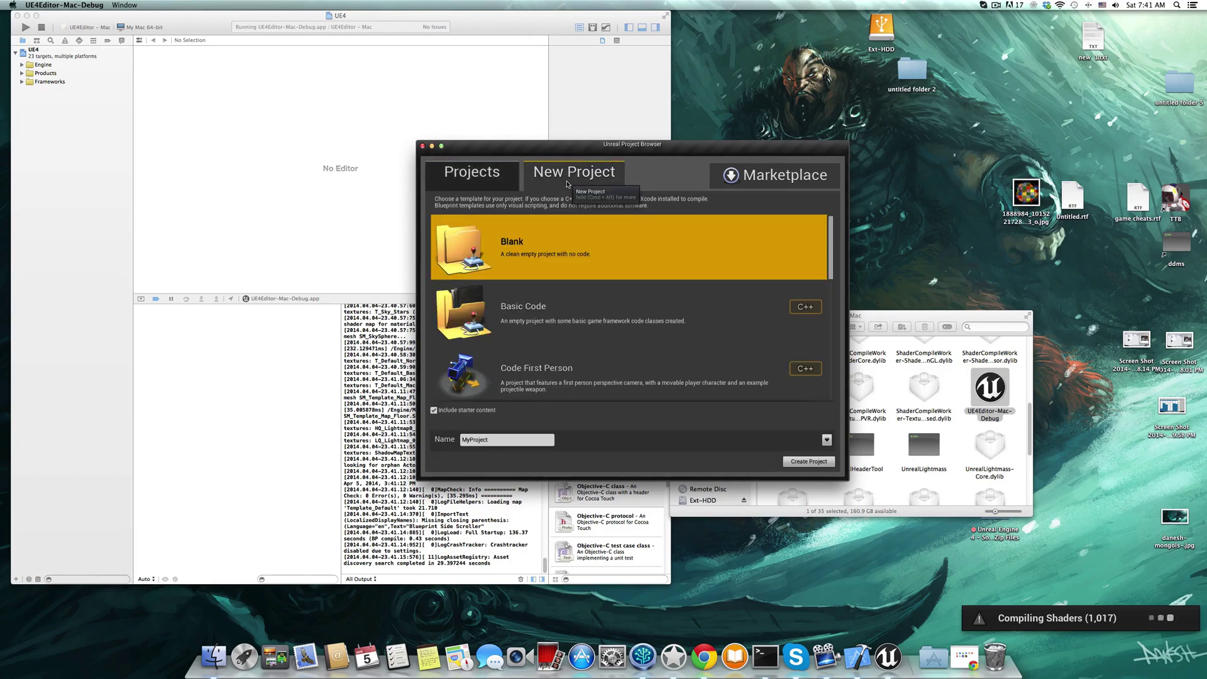